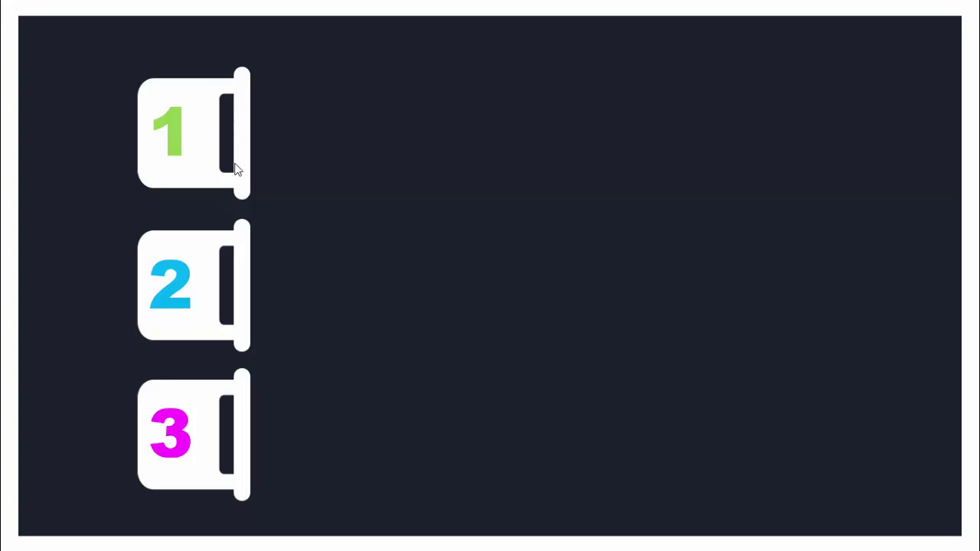
# Step: Play the slideshow, revealing the green, blue and magenta bars beside tabs 1, 2 and 3
pyautogui.click(738, 185)
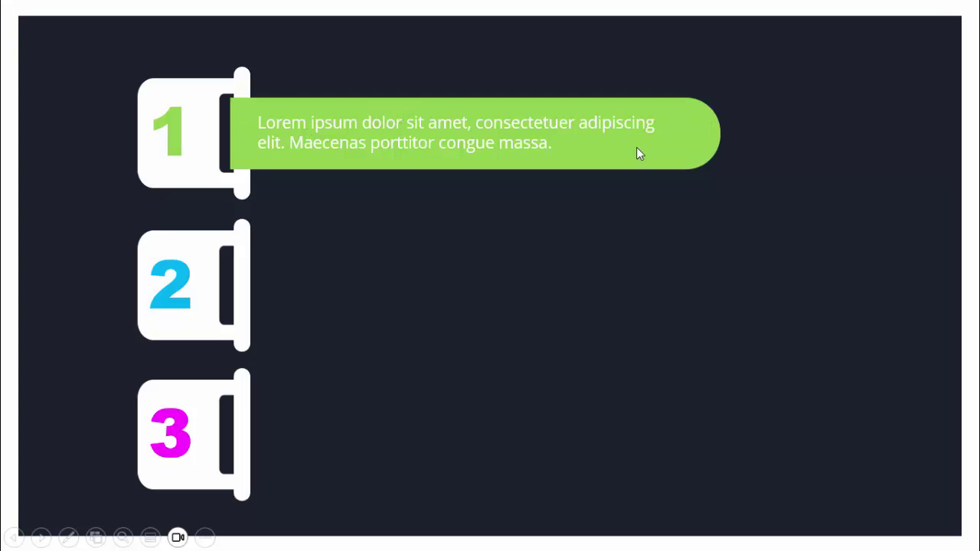
pyautogui.click(721, 225)
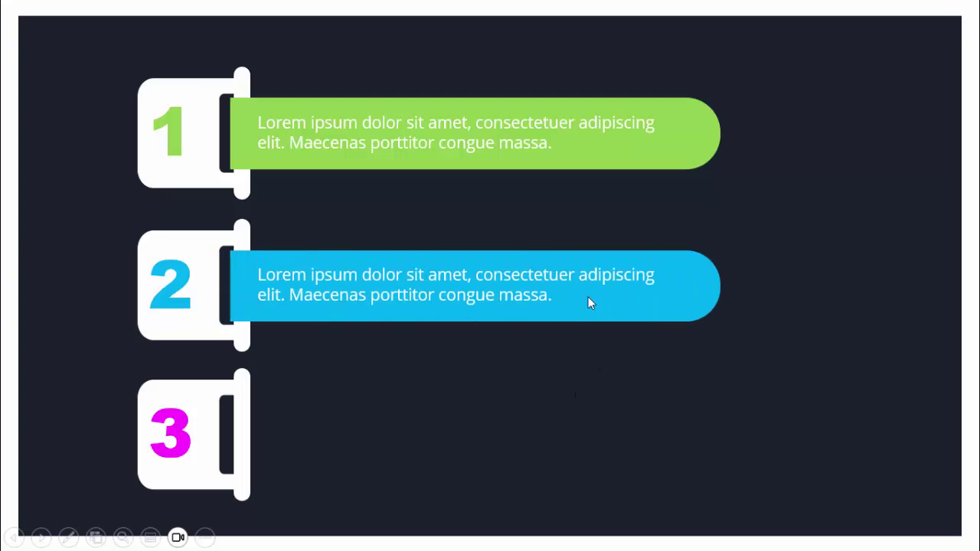
pyautogui.click(764, 375)
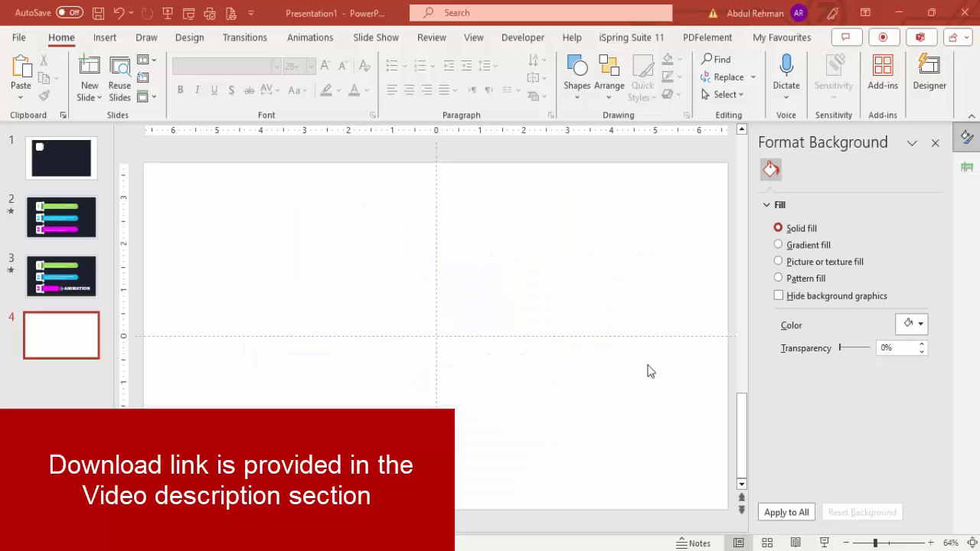
# Step: Draw a plain rectangle covering the whole of slide 4
pyautogui.click(105, 38)
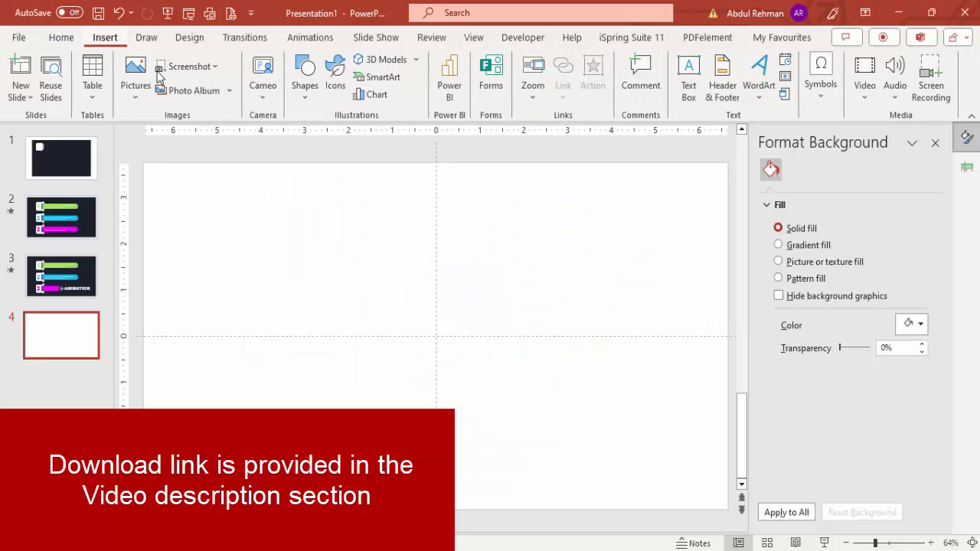
pyautogui.click(296, 96)
pyautogui.click(299, 241)
pyautogui.moveTo(156, 173); pyautogui.dragTo(717, 498)
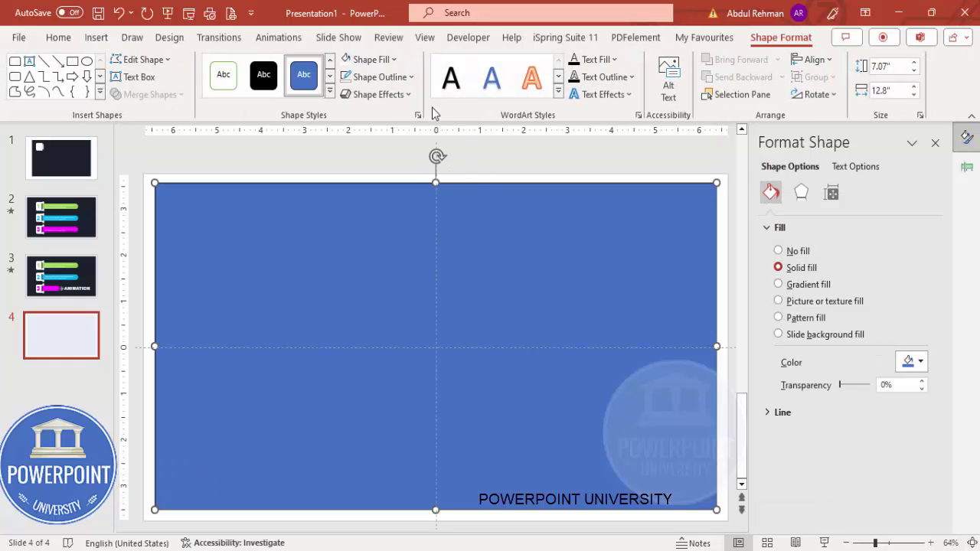
# Step: Remove the rectangle's outline and fill it dark navy
pyautogui.click(379, 77)
pyautogui.click(394, 284)
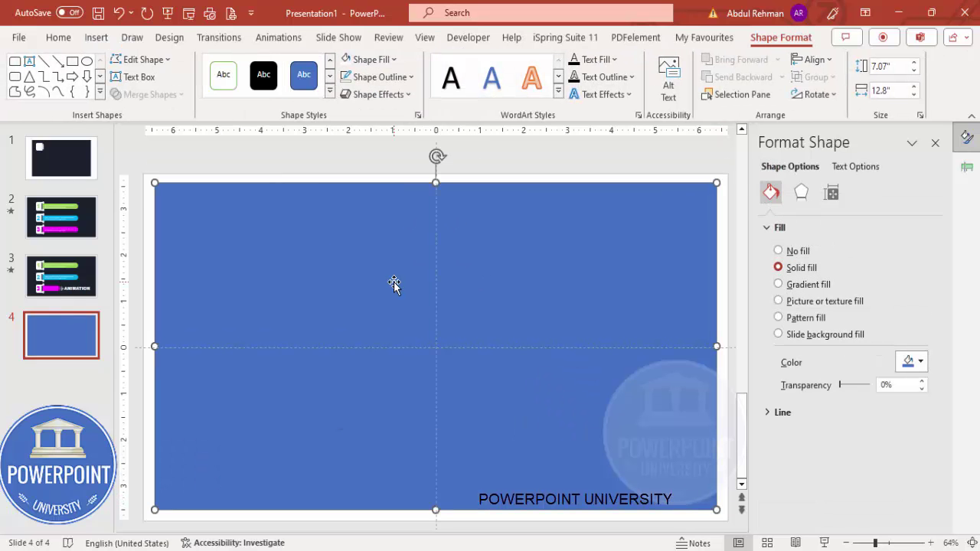
pyautogui.click(365, 61)
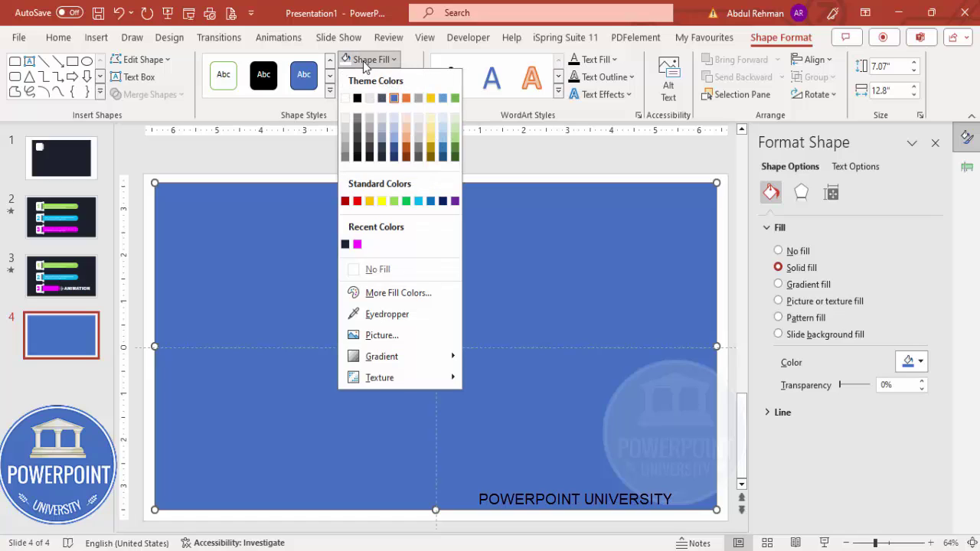
pyautogui.click(345, 244)
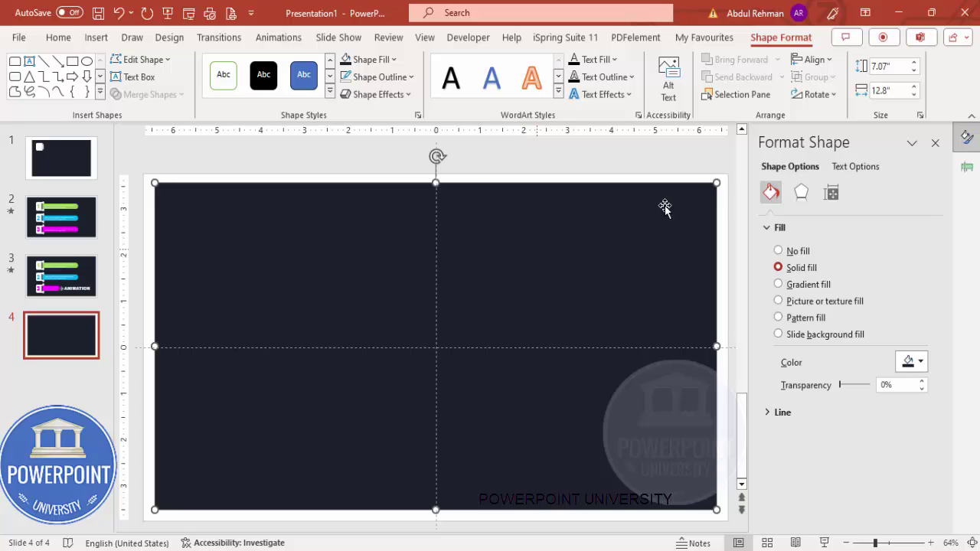
# Step: Centre the rectangle horizontally and vertically on the slide
pyautogui.click(815, 60)
pyautogui.click(816, 98)
pyautogui.click(823, 63)
pyautogui.click(850, 166)
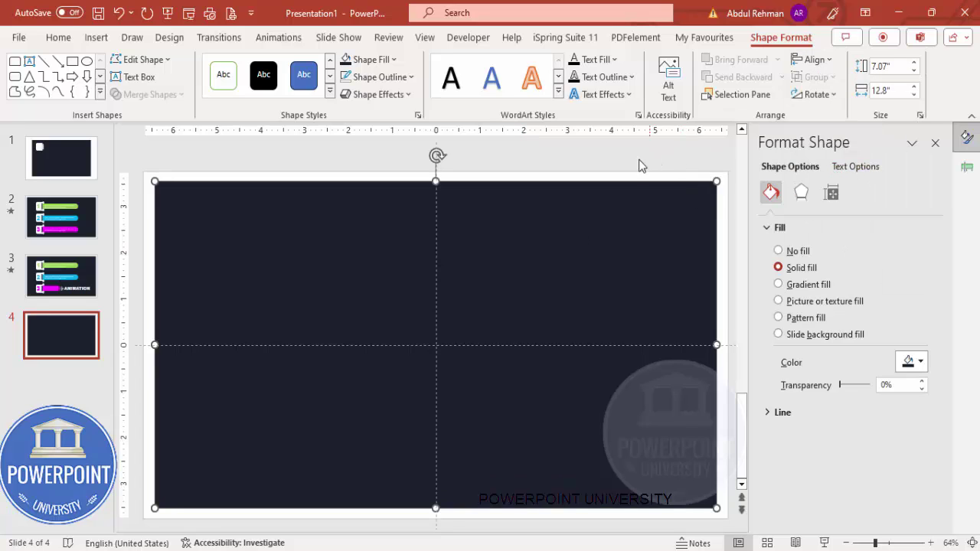
pyautogui.click(642, 164)
pyautogui.click(105, 37)
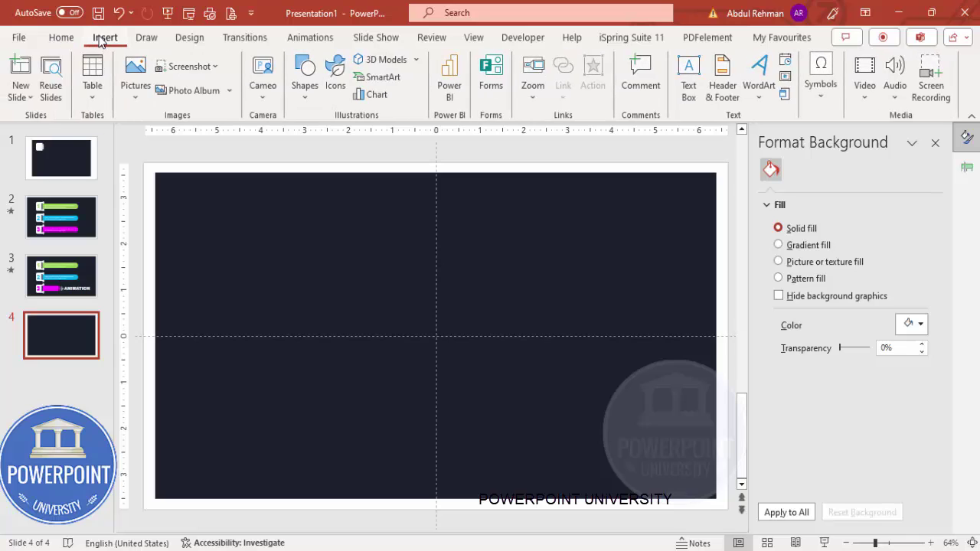
# Step: Draw a small top-corners-rounded square at upper left, rotated 90° counter-clockwise
pyautogui.click(309, 100)
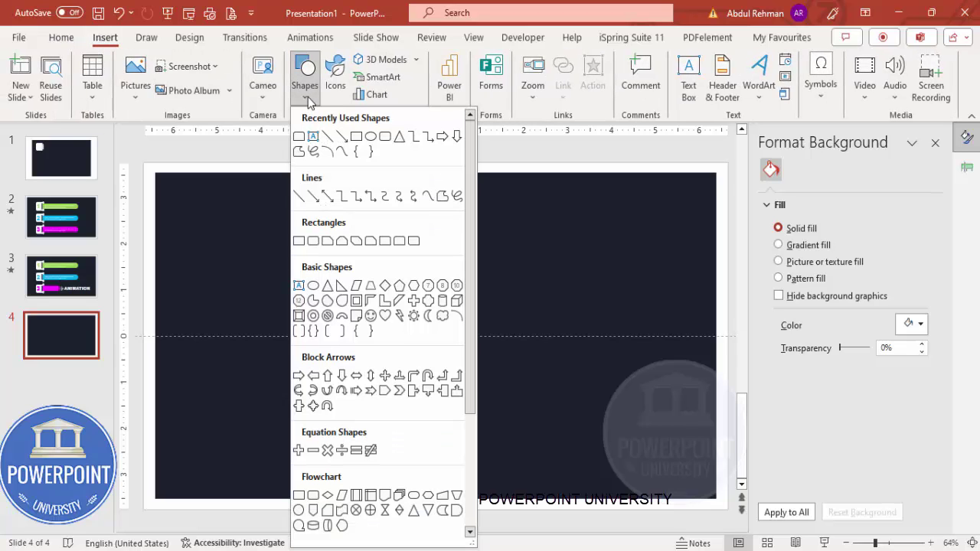
pyautogui.click(400, 242)
pyautogui.moveTo(239, 217); pyautogui.dragTo(304, 279)
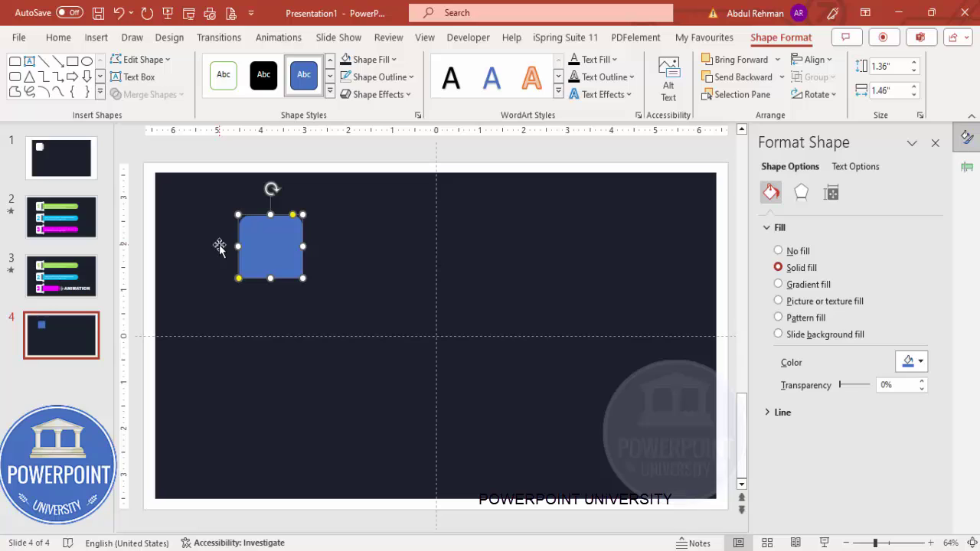
pyautogui.hotkey('alt', 'Left')
pyautogui.hotkey('alt', 'Left')
pyautogui.hotkey('alt', 'Left')
pyautogui.hotkey('alt', 'Left')
pyautogui.hotkey('alt', 'Left')
pyautogui.hotkey('alt', 'Left')
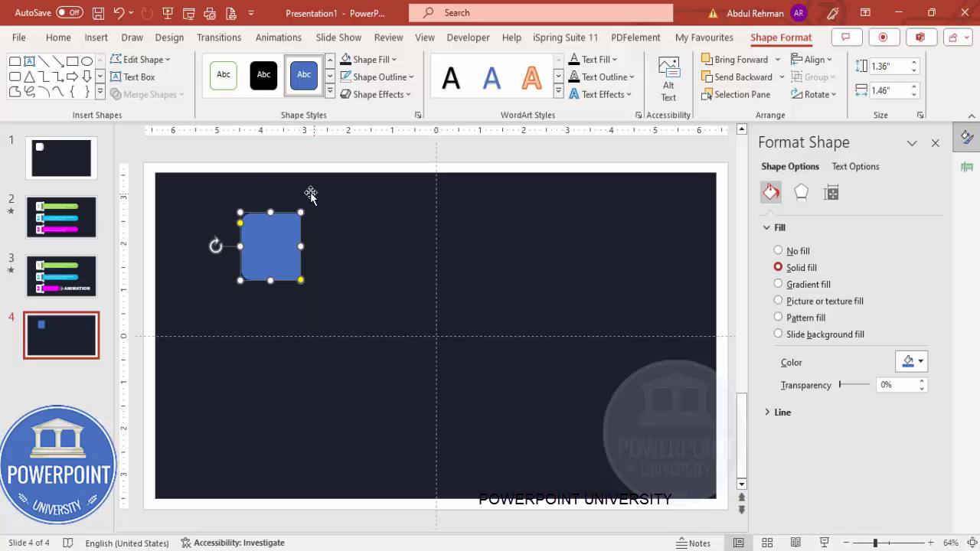
pyautogui.moveTo(257, 240); pyautogui.dragTo(217, 241)
# Step: Make the square white with no outline and drag a copy to its right
pyautogui.click(401, 81)
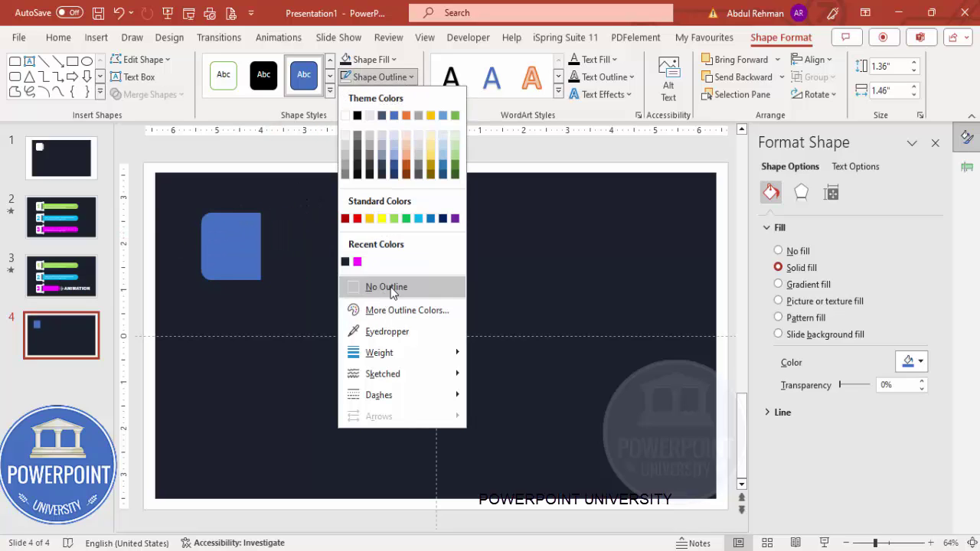
pyautogui.click(383, 284)
pyautogui.click(371, 58)
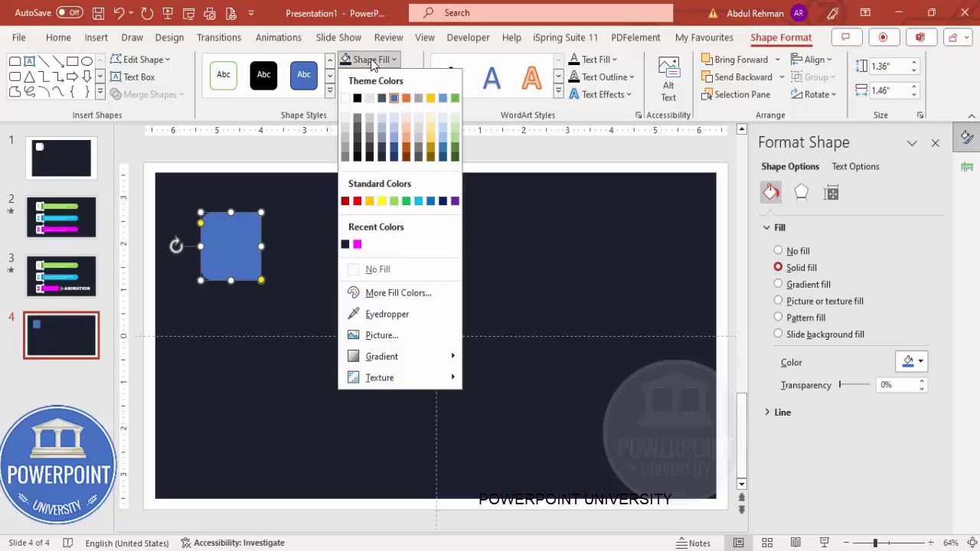
pyautogui.click(347, 100)
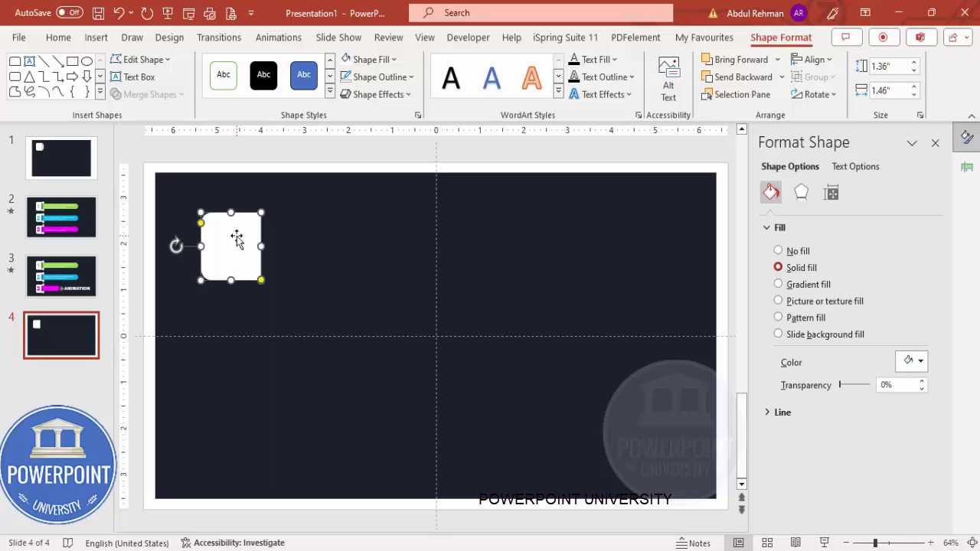
pyautogui.moveTo(232, 250); pyautogui.dragTo(293, 243)
# Step: Turn the copy into a narrow light blue-grey bar aligned with the white square
pyautogui.click(371, 58)
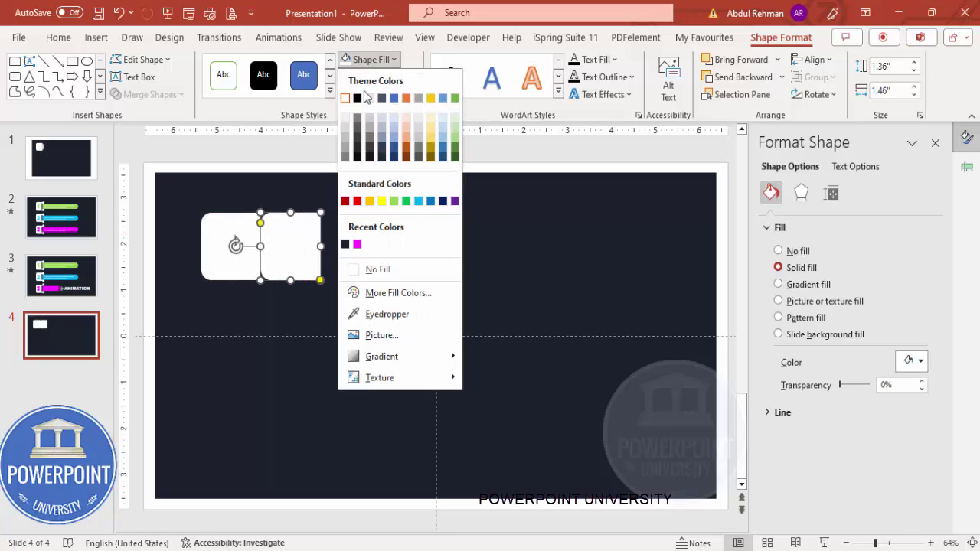
pyautogui.click(381, 127)
pyautogui.moveTo(289, 219); pyautogui.dragTo(261, 245)
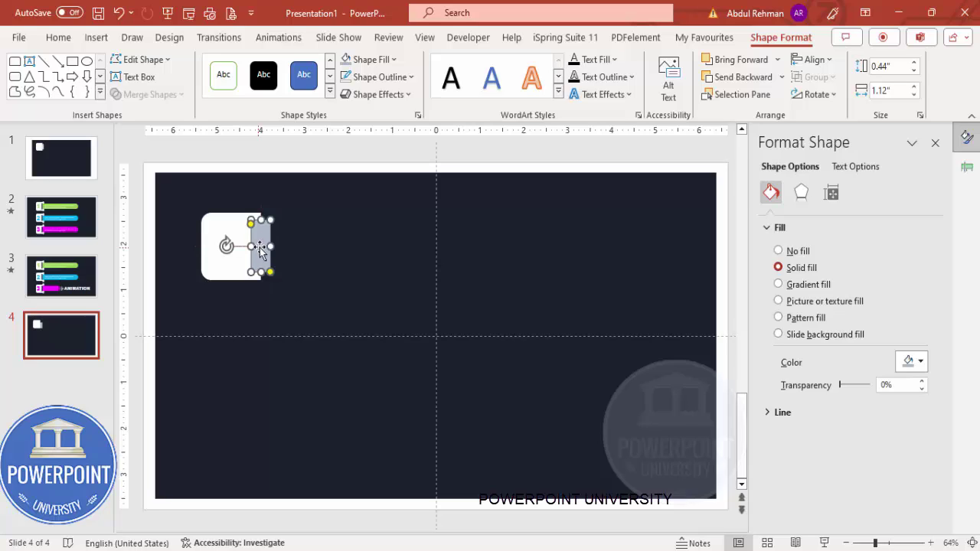
pyautogui.hotkey('ctrl', 'Left')
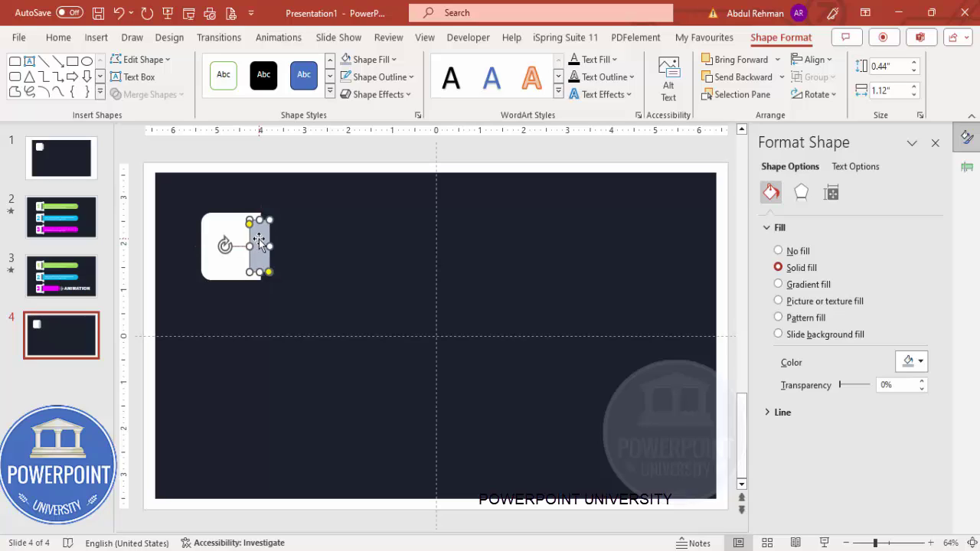
pyautogui.keyDown('shift'); pyautogui.click(226, 226); pyautogui.keyUp('shift')
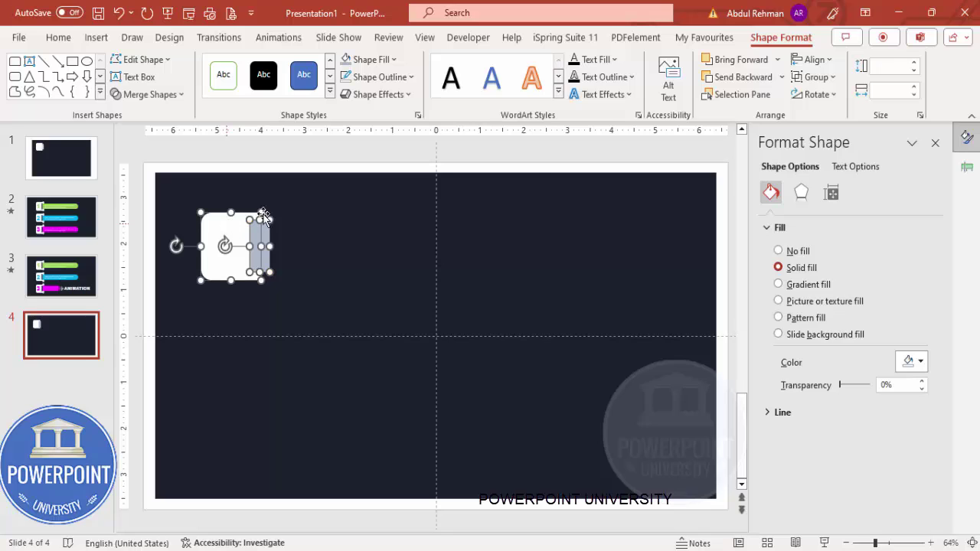
pyautogui.click(814, 59)
pyautogui.click(842, 167)
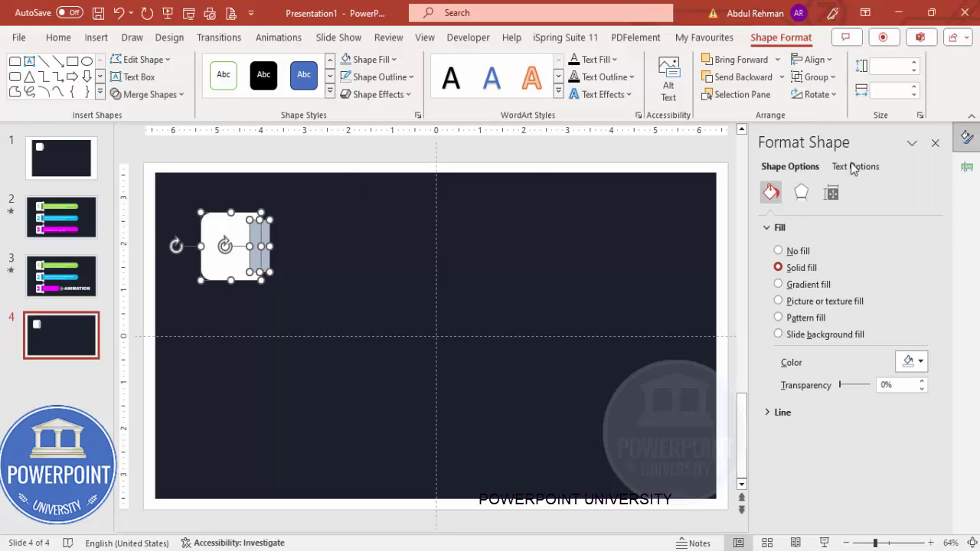
pyautogui.click(329, 157)
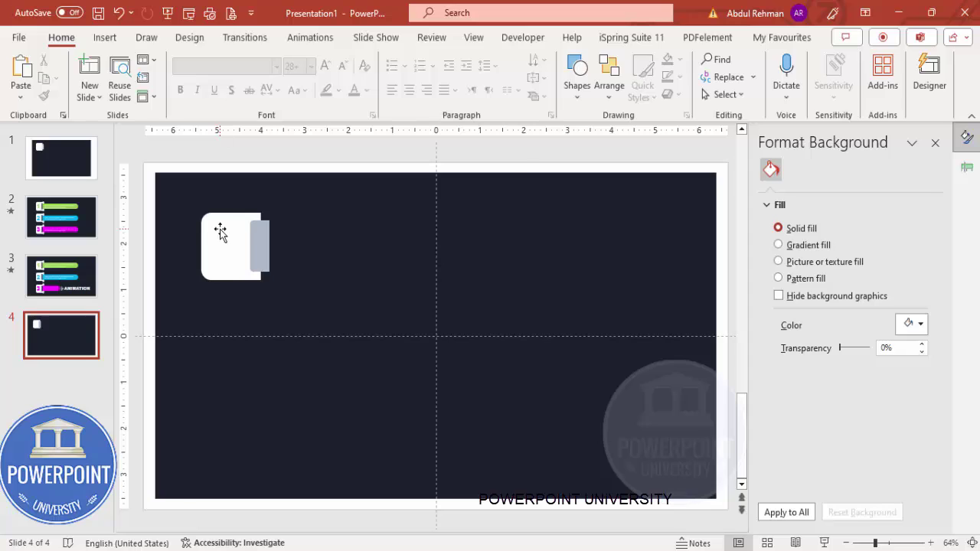
# Step: Subtract the grey bar from the white square to cut the slot
pyautogui.click(222, 229)
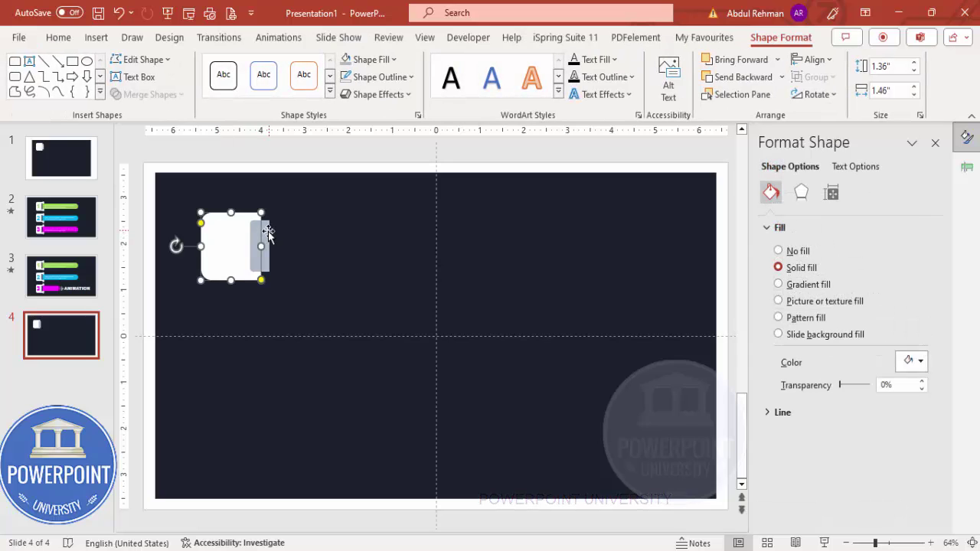
pyautogui.keyDown('shift'); pyautogui.click(264, 228); pyautogui.keyUp('shift')
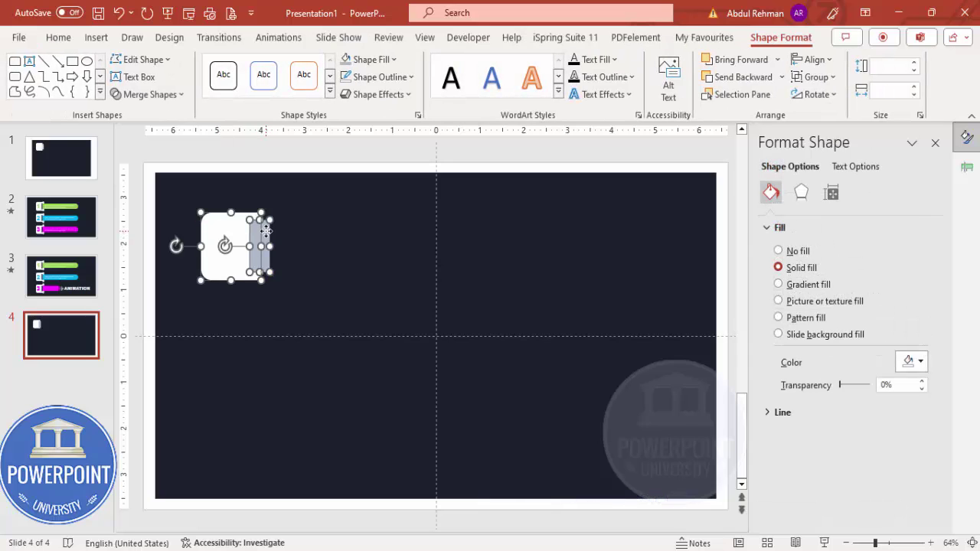
pyautogui.click(149, 94)
pyautogui.click(151, 200)
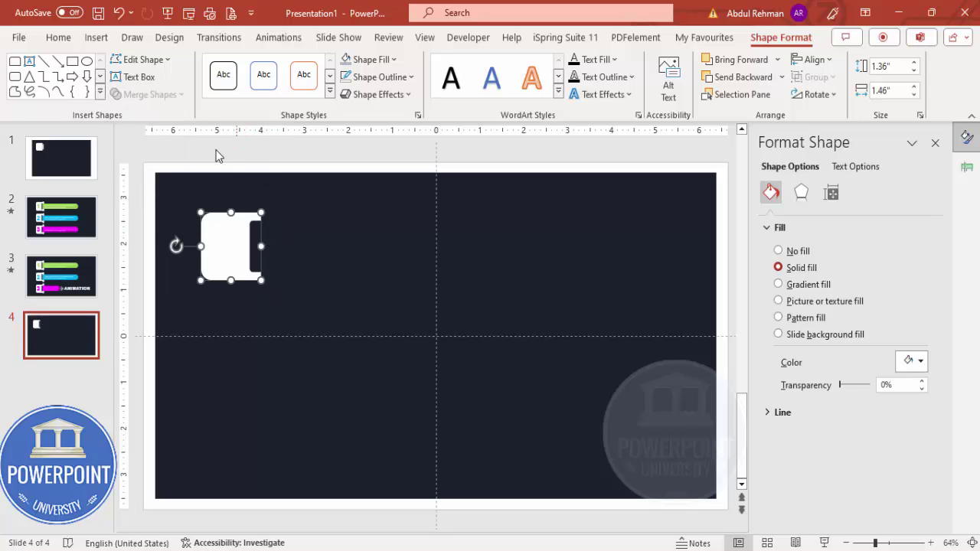
pyautogui.click(96, 37)
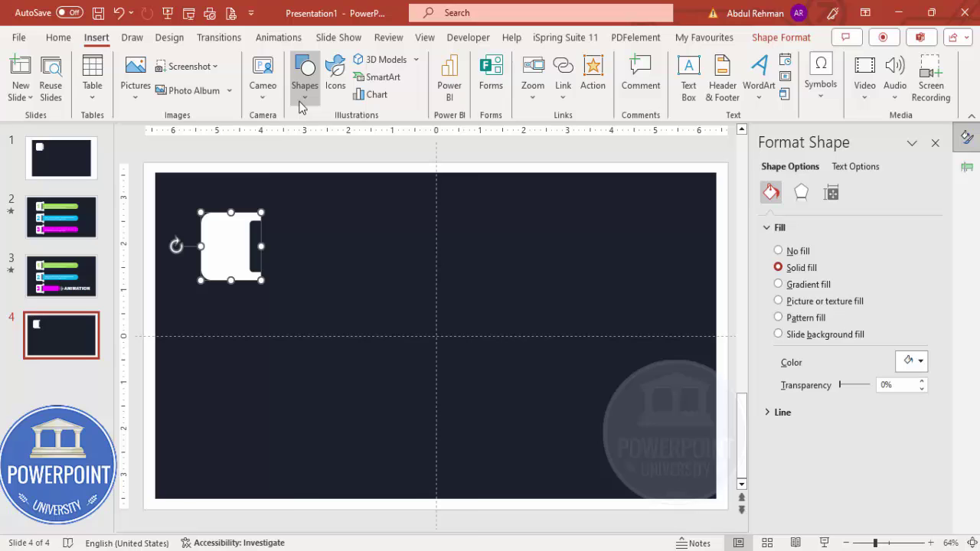
# Step: Draw a rounded rectangle and round its ends fully into a capsule
pyautogui.click(303, 86)
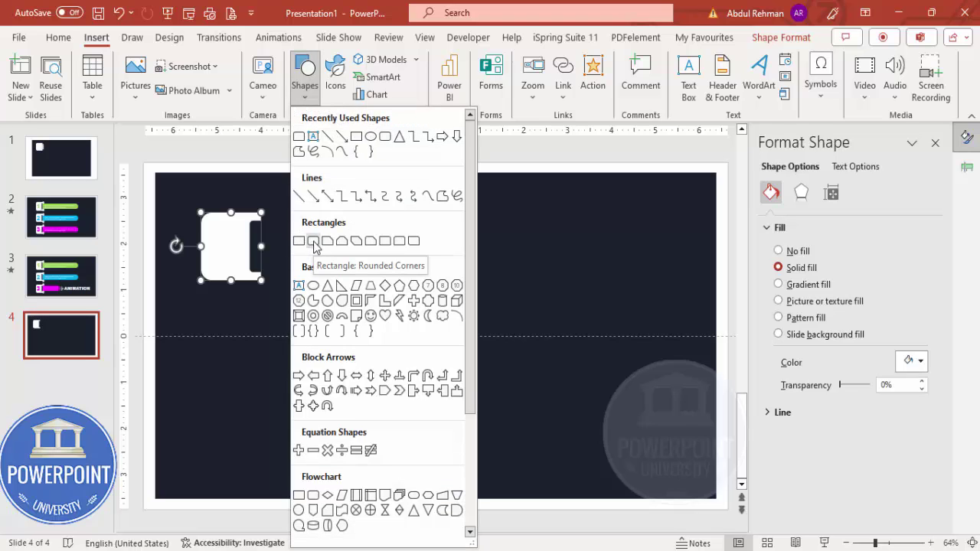
pyautogui.click(313, 241)
pyautogui.moveTo(288, 201); pyautogui.dragTo(350, 349)
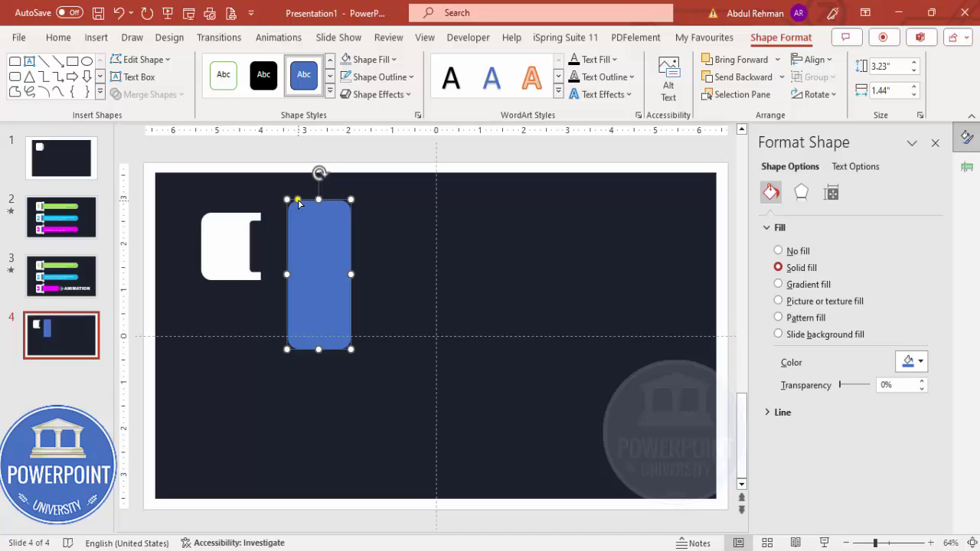
pyautogui.moveTo(298, 200); pyautogui.dragTo(334, 203)
# Step: Make the capsule white with no outline, shrink it thin and place it beside the tab
pyautogui.click(382, 77)
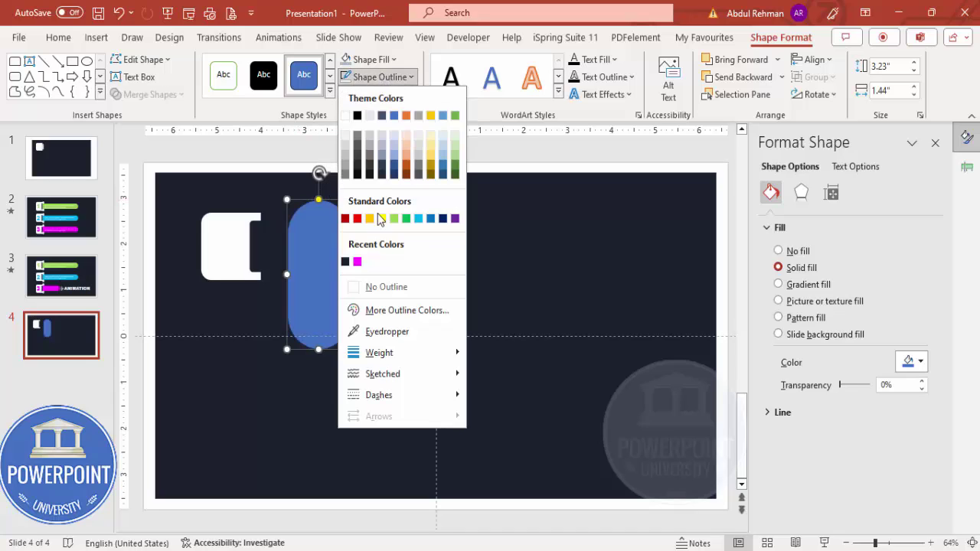
pyautogui.click(389, 285)
pyautogui.click(385, 63)
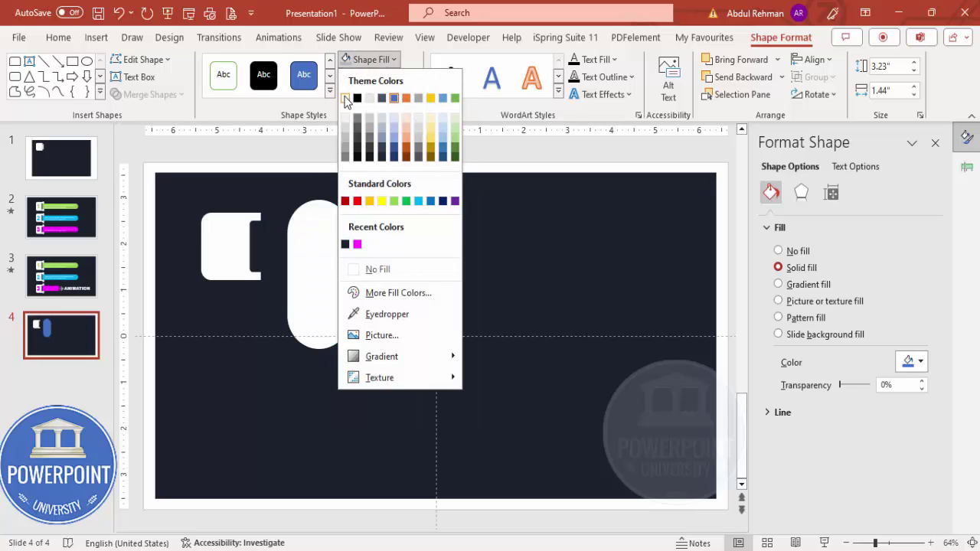
pyautogui.click(352, 96)
pyautogui.moveTo(350, 349); pyautogui.dragTo(298, 279)
pyautogui.moveTo(291, 229); pyautogui.dragTo(267, 232)
pyautogui.click(293, 152)
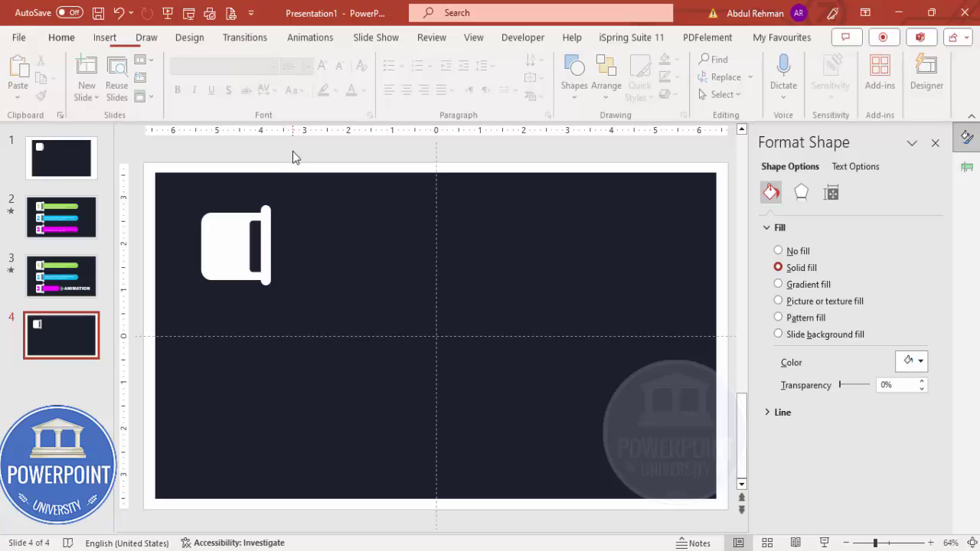
pyautogui.click(104, 37)
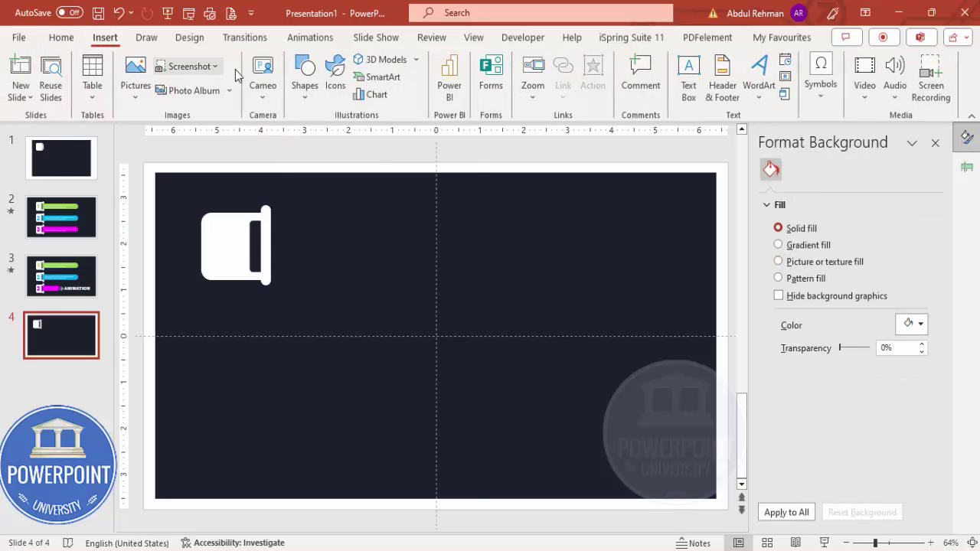
# Step: Draw a tall top-corners-rounded bar, fully round its top, remove its outline and fill light green
pyautogui.click(305, 81)
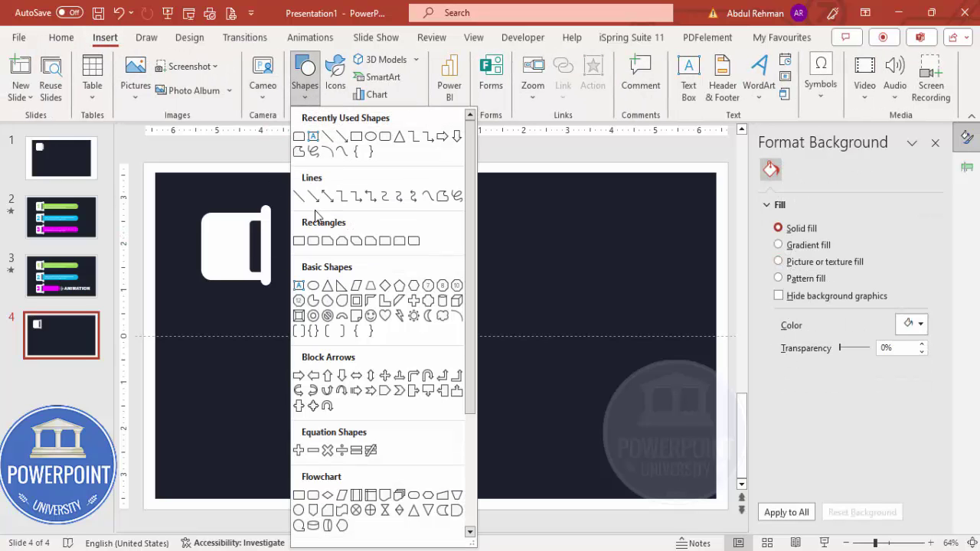
pyautogui.click(400, 243)
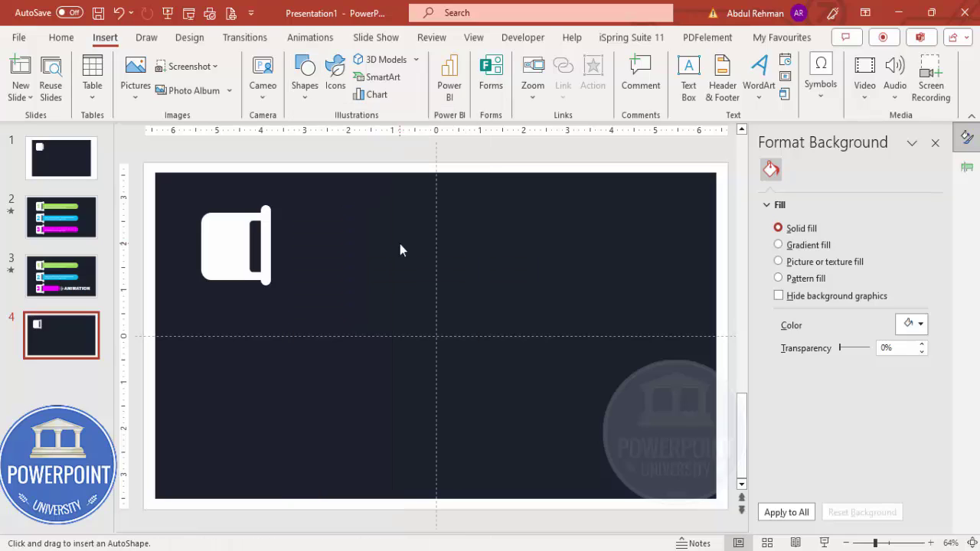
pyautogui.moveTo(375, 222); pyautogui.dragTo(423, 457)
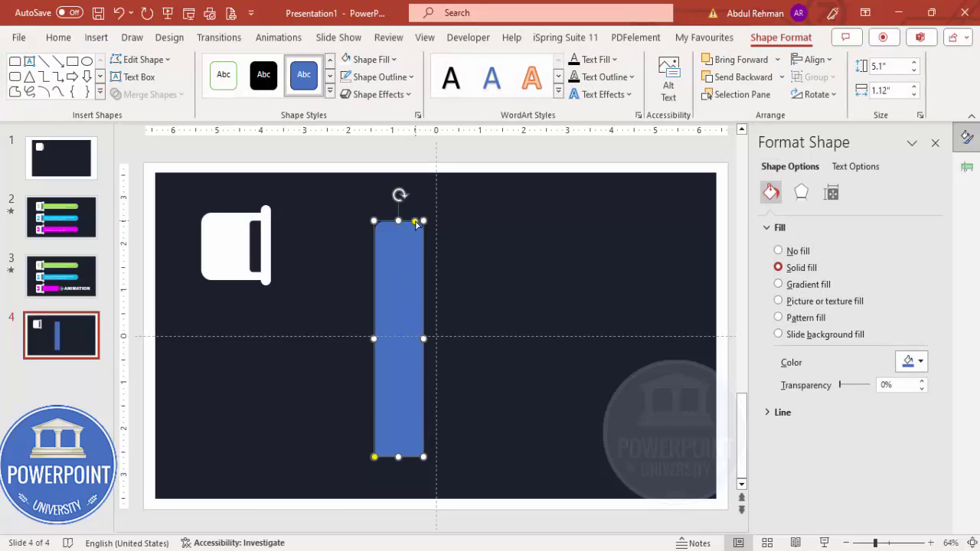
pyautogui.moveTo(415, 222); pyautogui.dragTo(391, 223)
pyautogui.click(381, 76)
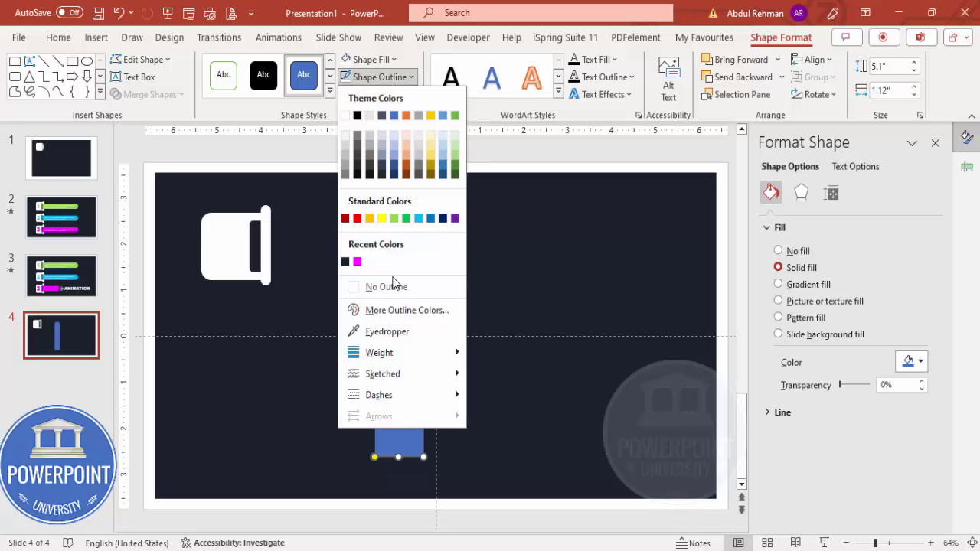
pyautogui.click(391, 280)
pyautogui.click(386, 60)
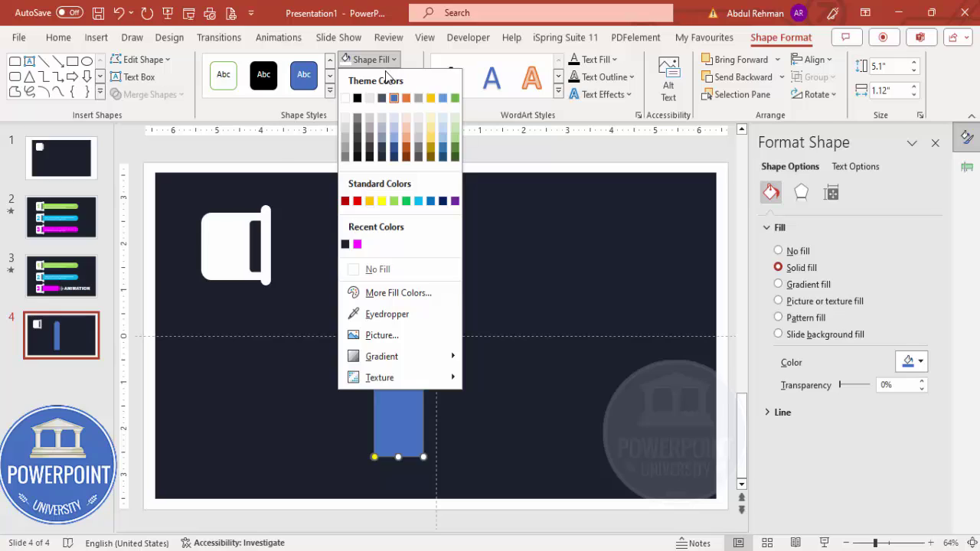
pyautogui.click(404, 202)
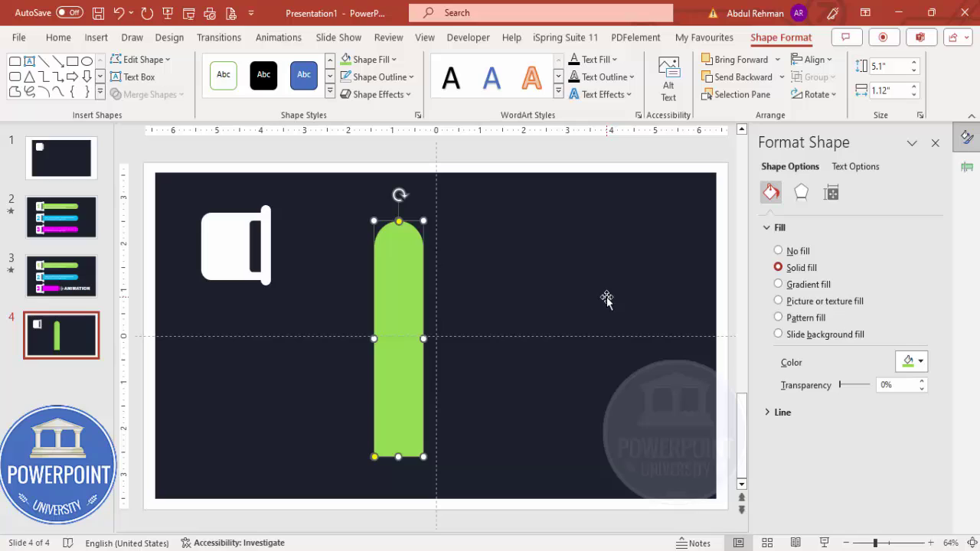
# Step: Rotate the green bar horizontal, tuck it into the tab, set height 0.93" and stretch it right
pyautogui.hotkey('alt', 'Right')
pyautogui.hotkey('alt', 'Right')
pyautogui.hotkey('alt', 'Right')
pyautogui.hotkey('alt', 'Right')
pyautogui.hotkey('alt', 'Right')
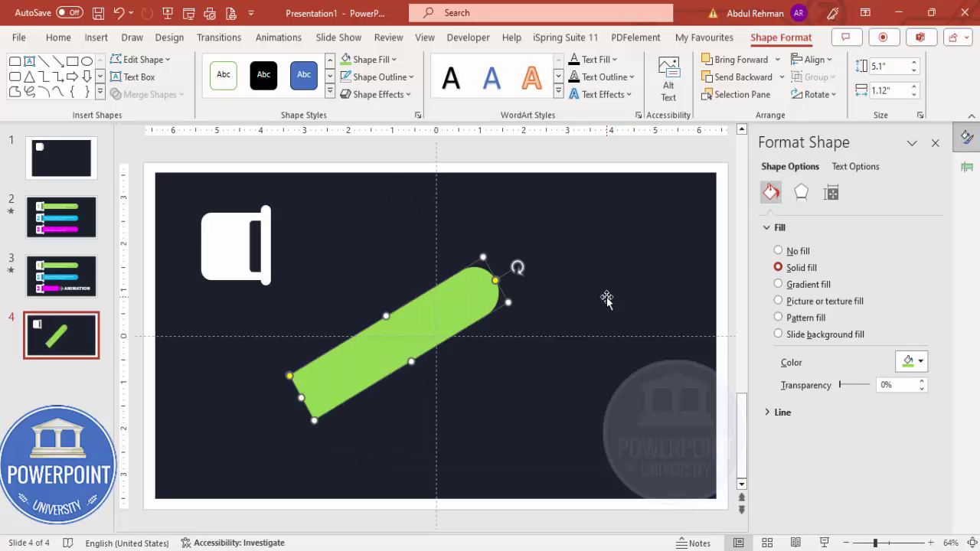
pyautogui.hotkey('alt', 'Right')
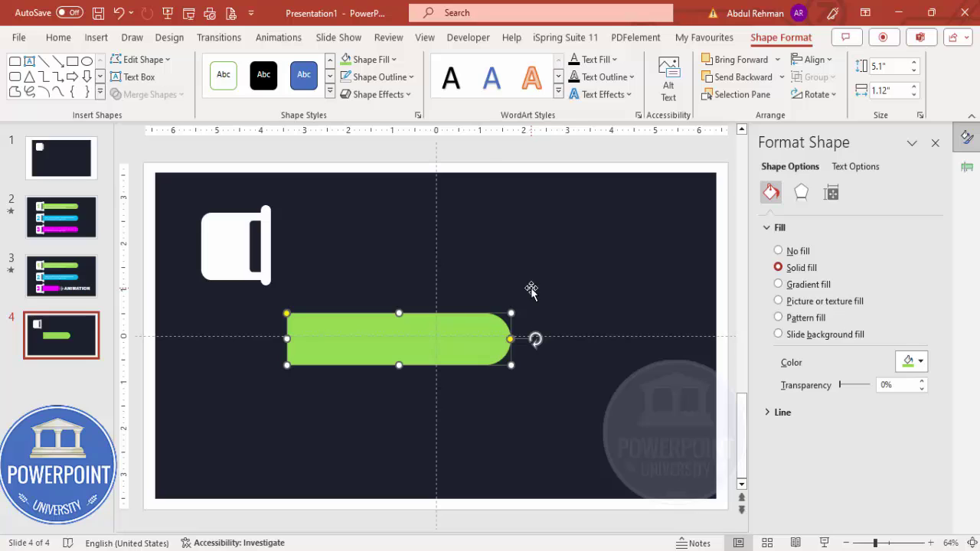
pyautogui.moveTo(388, 341); pyautogui.dragTo(346, 258)
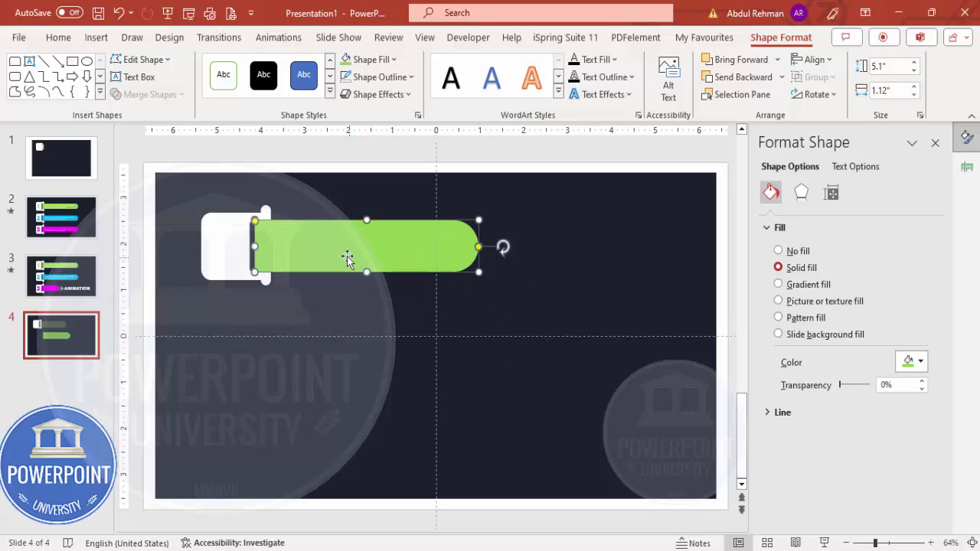
pyautogui.moveTo(369, 222); pyautogui.dragTo(369, 223)
pyautogui.moveTo(370, 225); pyautogui.dragTo(369, 224)
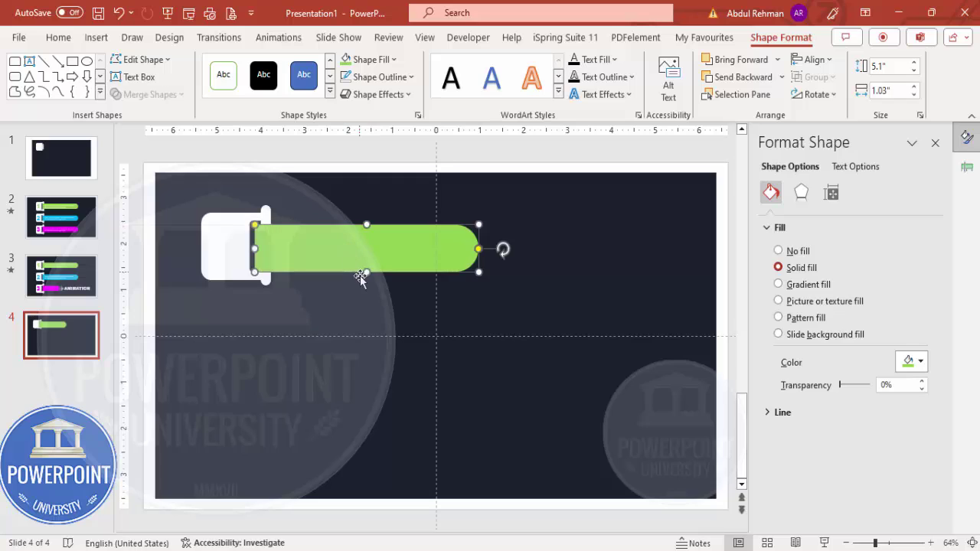
pyautogui.moveTo(364, 267); pyautogui.dragTo(366, 264)
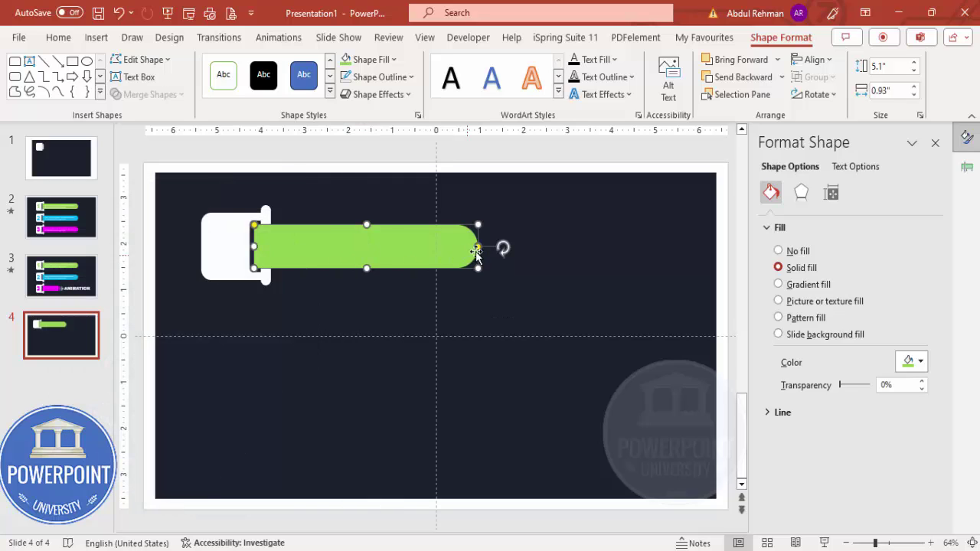
pyautogui.moveTo(478, 266); pyautogui.dragTo(581, 266)
pyautogui.click(368, 306)
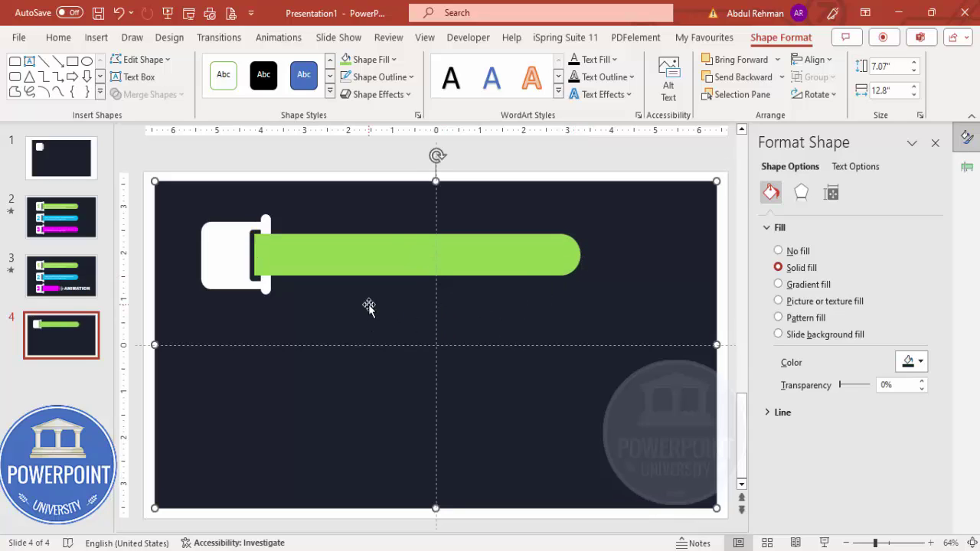
# Step: Add a text box over the green bar filled with =lorem(1) placeholder text
pyautogui.click(325, 151)
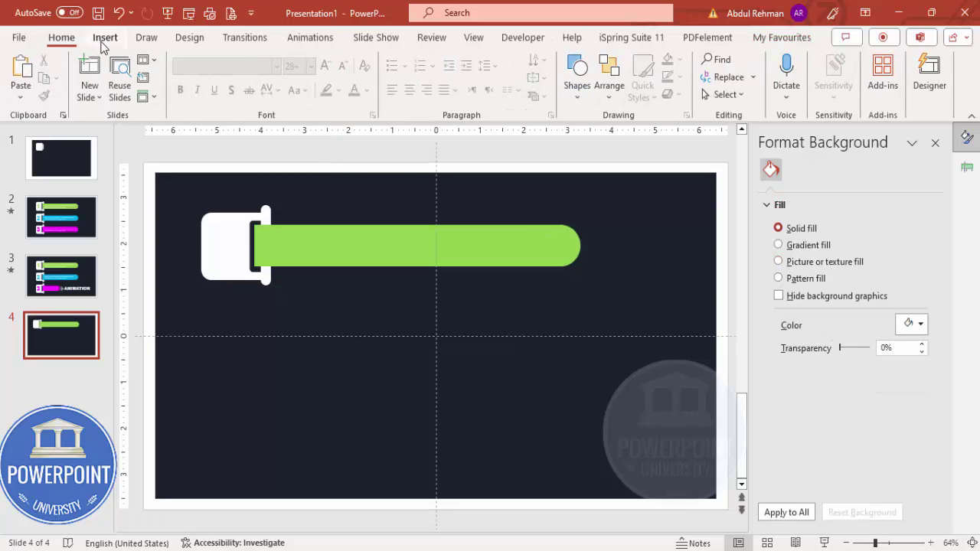
pyautogui.click(105, 37)
pyautogui.click(689, 85)
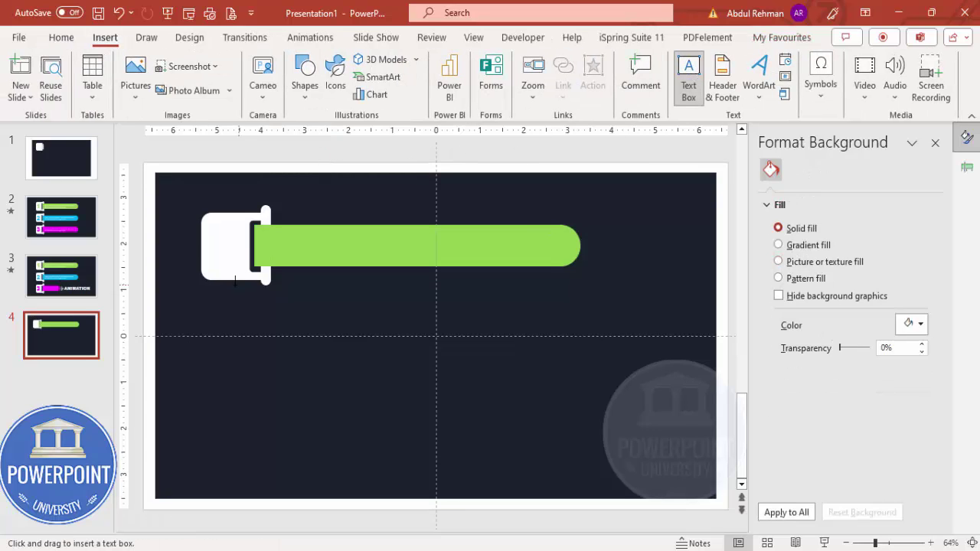
pyautogui.moveTo(307, 242); pyautogui.dragTo(529, 299)
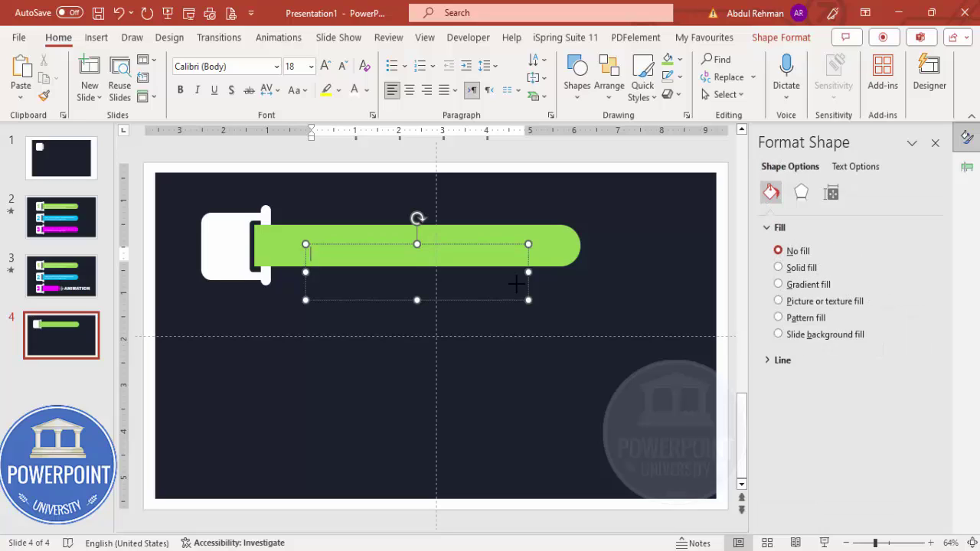
pyautogui.write('=lorem(1)')
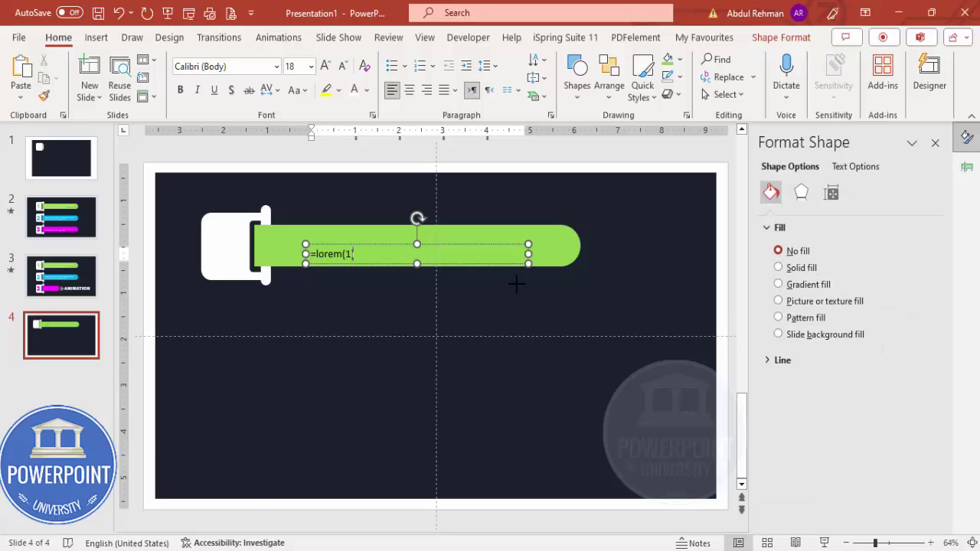
pyautogui.press('Return')
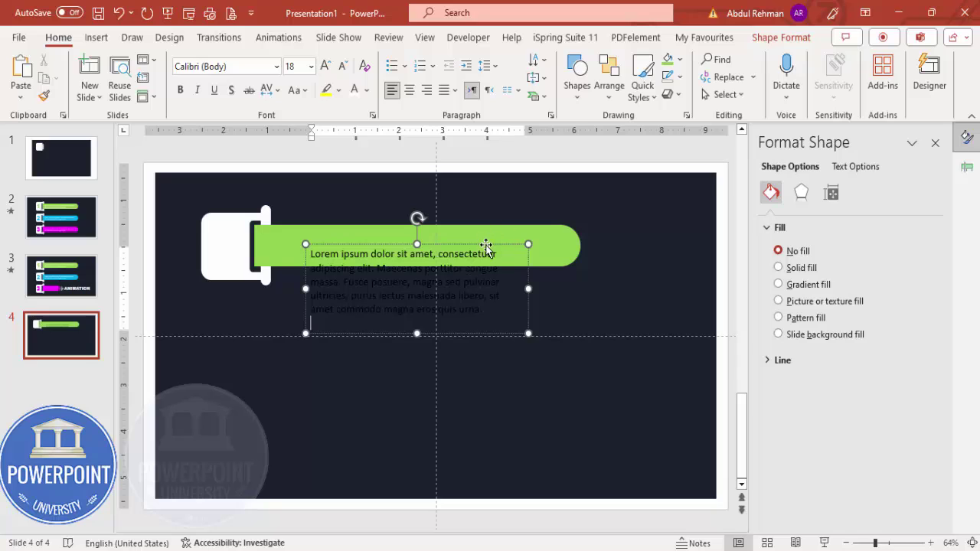
pyautogui.moveTo(487, 245); pyautogui.dragTo(491, 226)
# Step: Delete the text from 'Fusce' onward, make it white at 16 pt, and shift it left
pyautogui.moveTo(350, 263); pyautogui.dragTo(678, 349)
pyautogui.press('Delete')
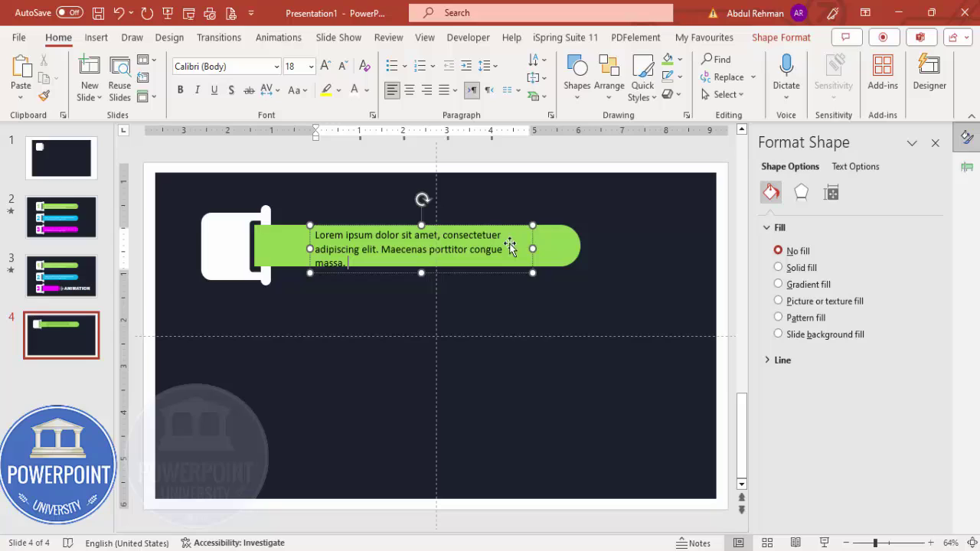
pyautogui.click(503, 225)
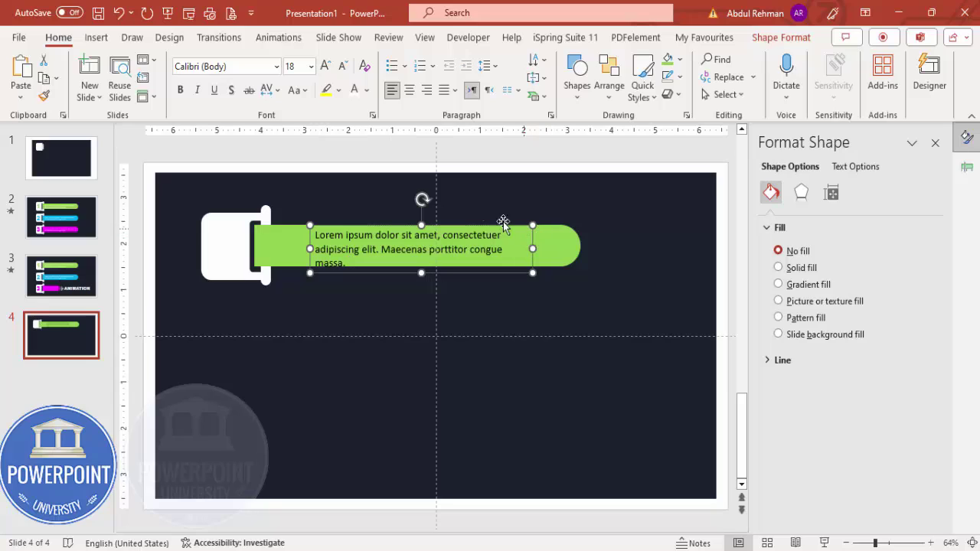
pyautogui.click(355, 91)
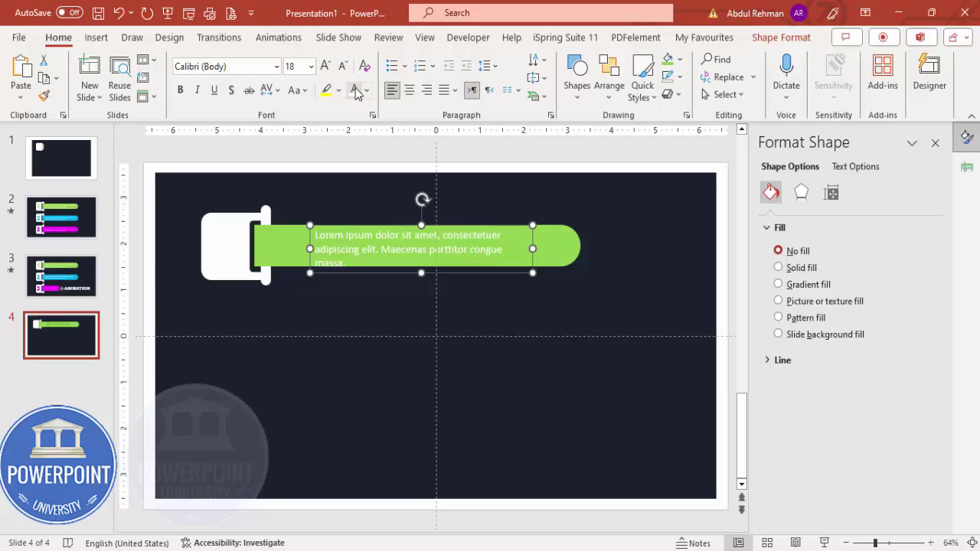
pyautogui.click(232, 91)
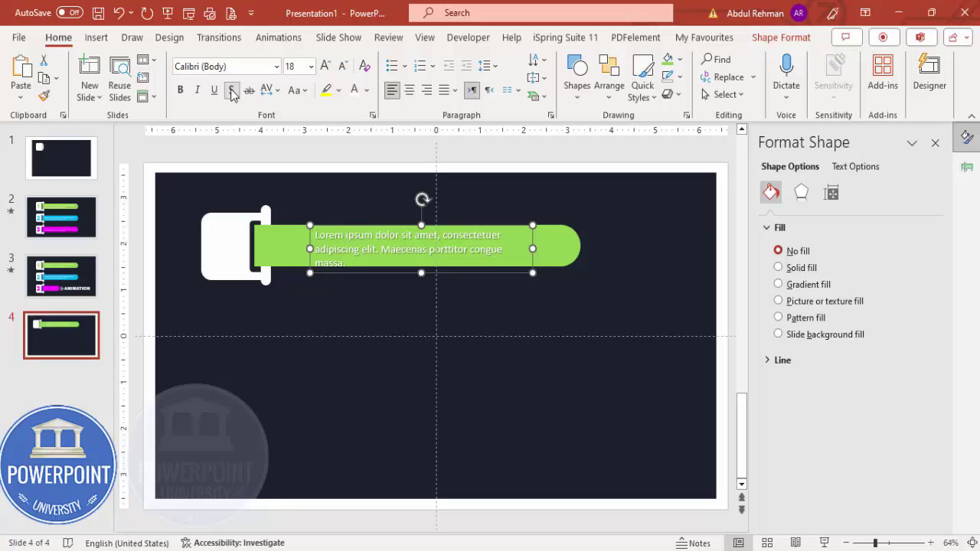
pyautogui.click(232, 90)
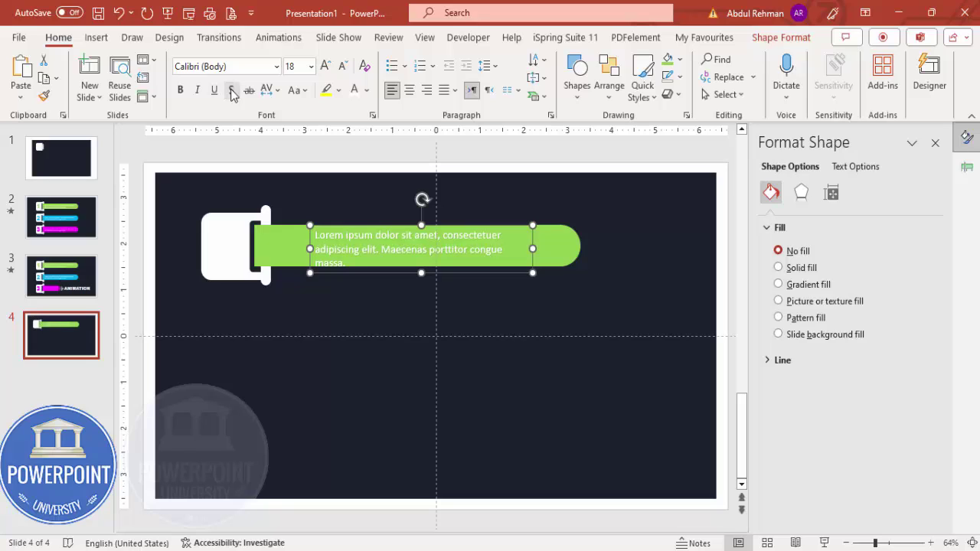
pyautogui.click(342, 68)
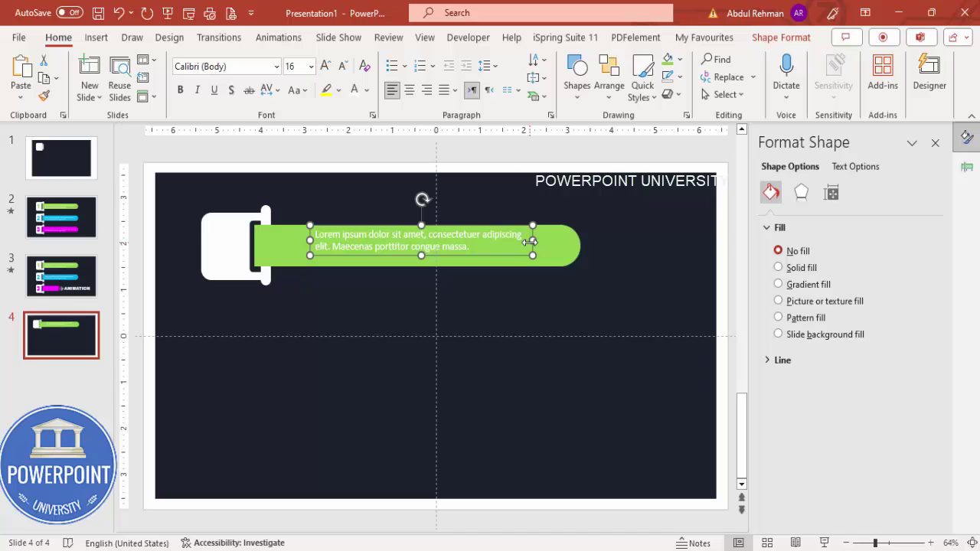
pyautogui.moveTo(530, 251); pyautogui.dragTo(494, 252)
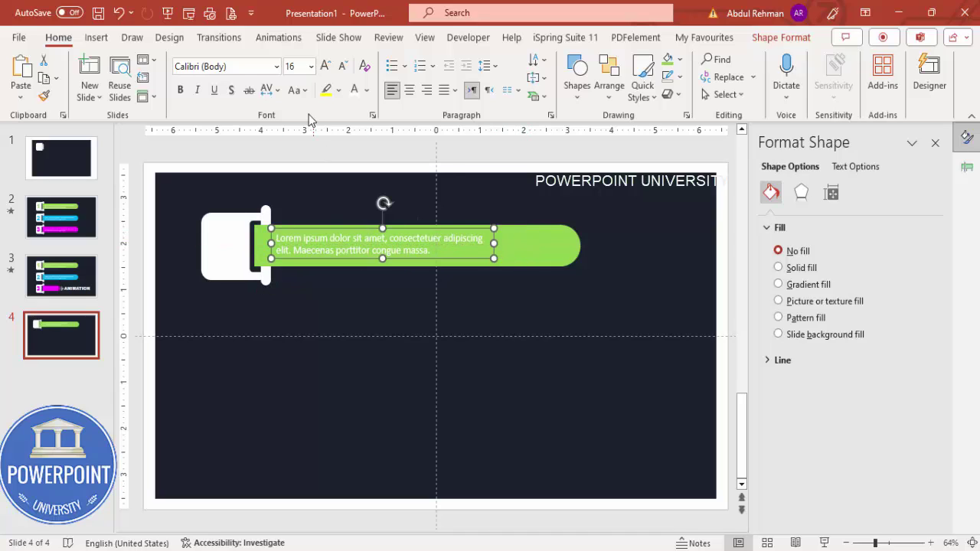
# Step: Set the bar text back to 18 pt, widen its box, and group it with the green bar
pyautogui.click(326, 65)
pyautogui.moveTo(494, 252); pyautogui.dragTo(533, 227)
pyautogui.press('Escape')
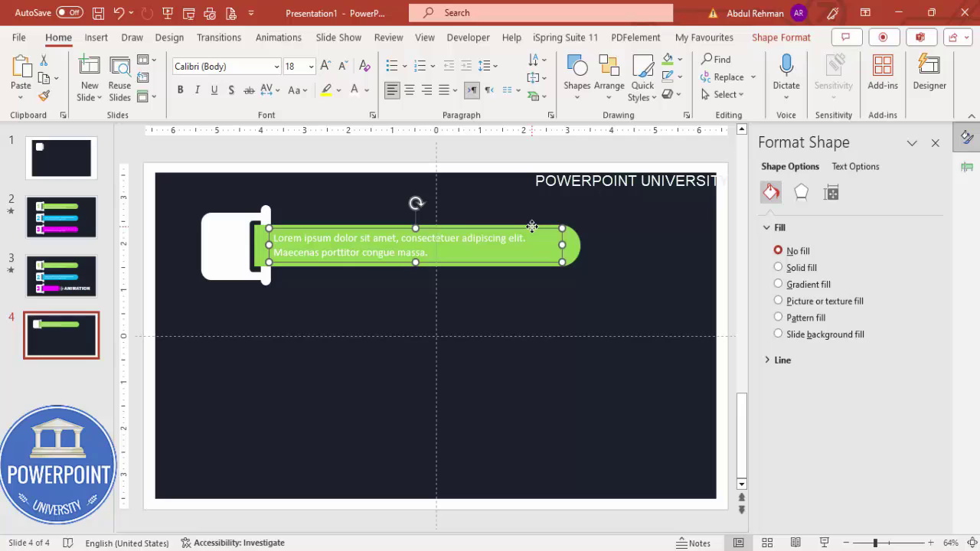
pyautogui.keyDown('shift'); pyautogui.click(570, 244); pyautogui.keyUp('shift')
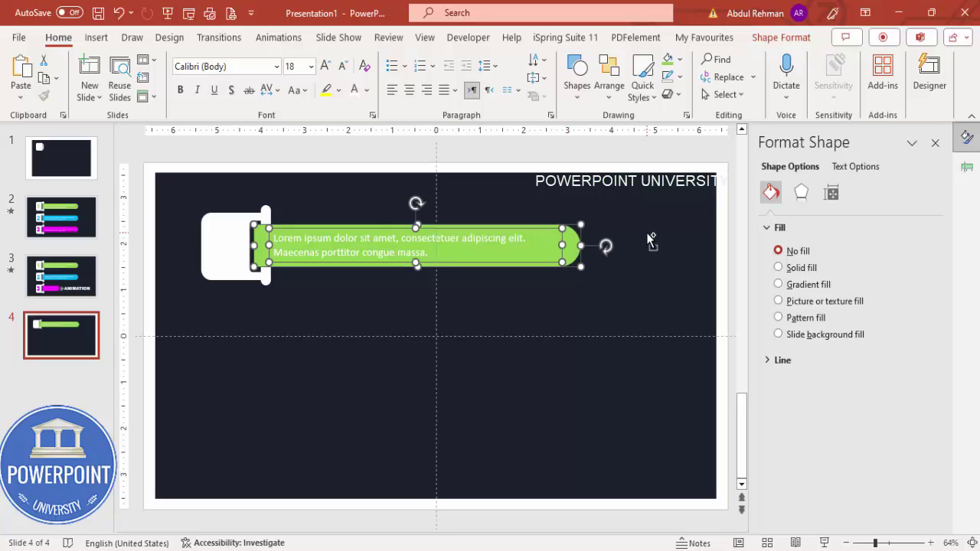
pyautogui.hotkey('ctrl', 'g')
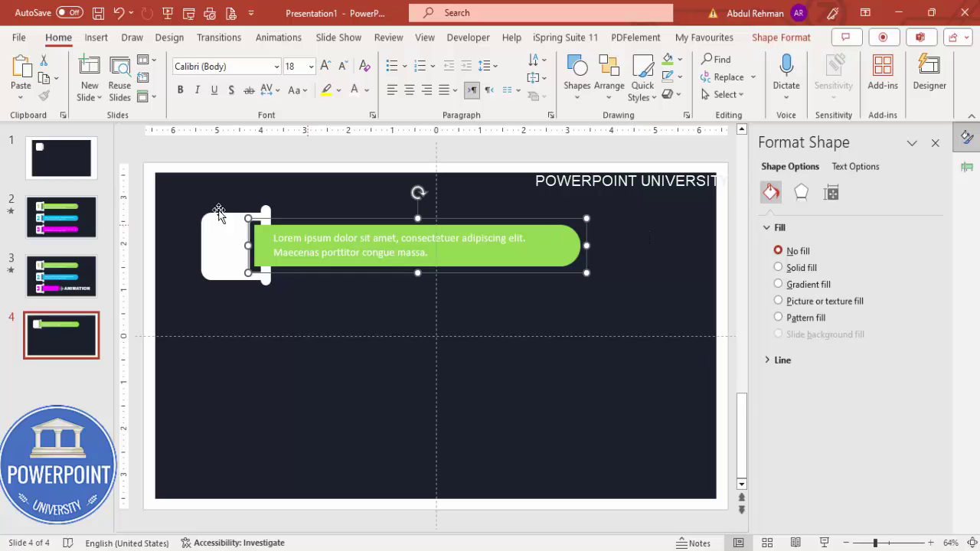
pyautogui.click(183, 157)
pyautogui.click(109, 42)
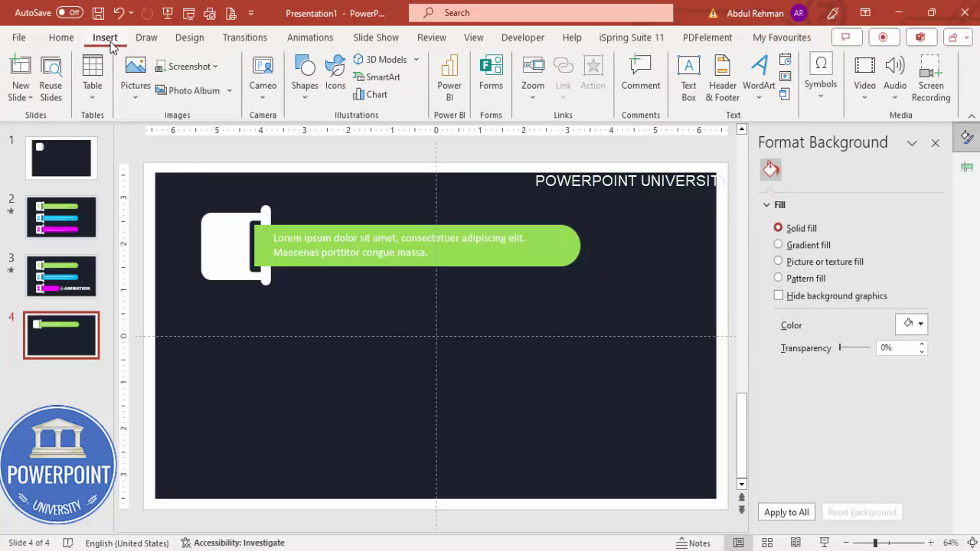
# Step: Add a small text box on the white tab for the number 1 in Arial Black
pyautogui.click(689, 77)
pyautogui.moveTo(225, 229); pyautogui.dragTo(239, 267)
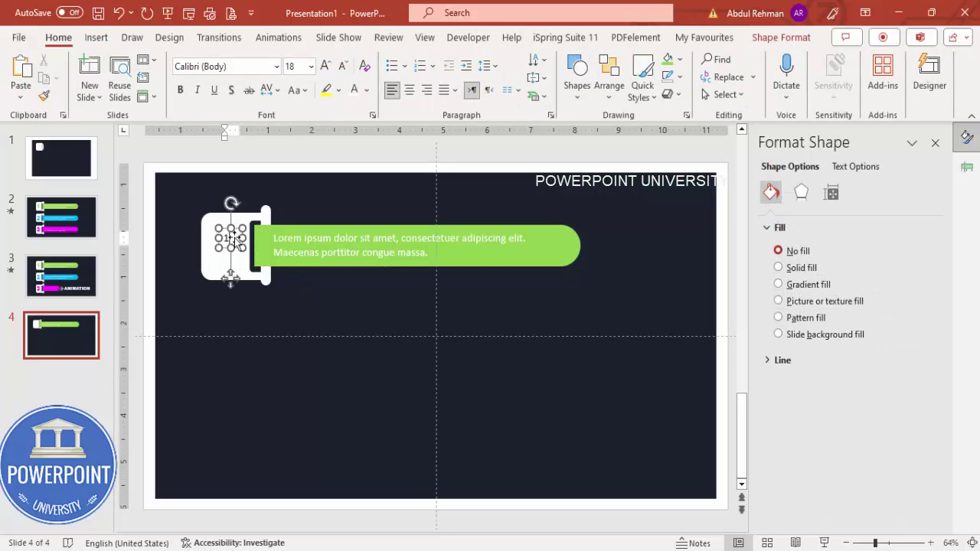
pyautogui.click(239, 234)
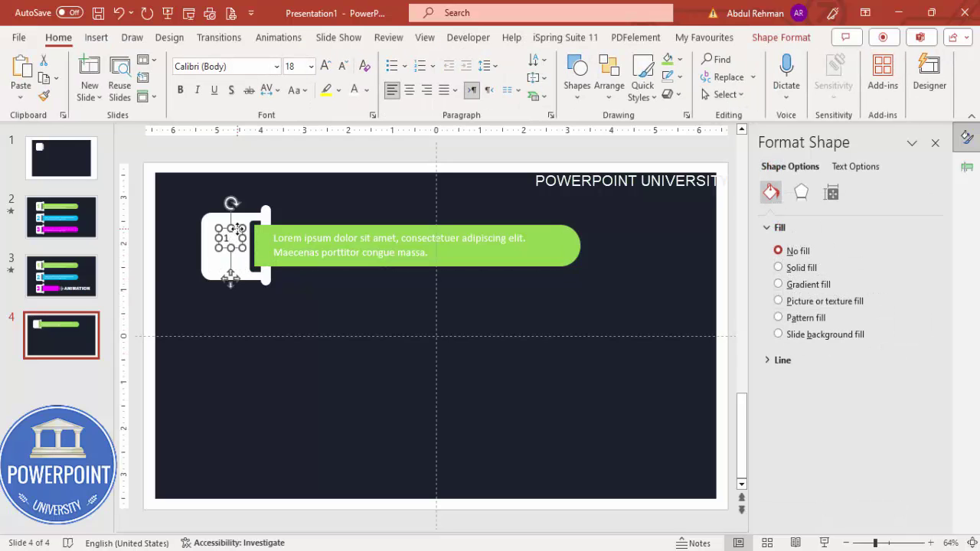
pyautogui.click(238, 67)
pyautogui.write('Arial Black')
pyautogui.press('Return')
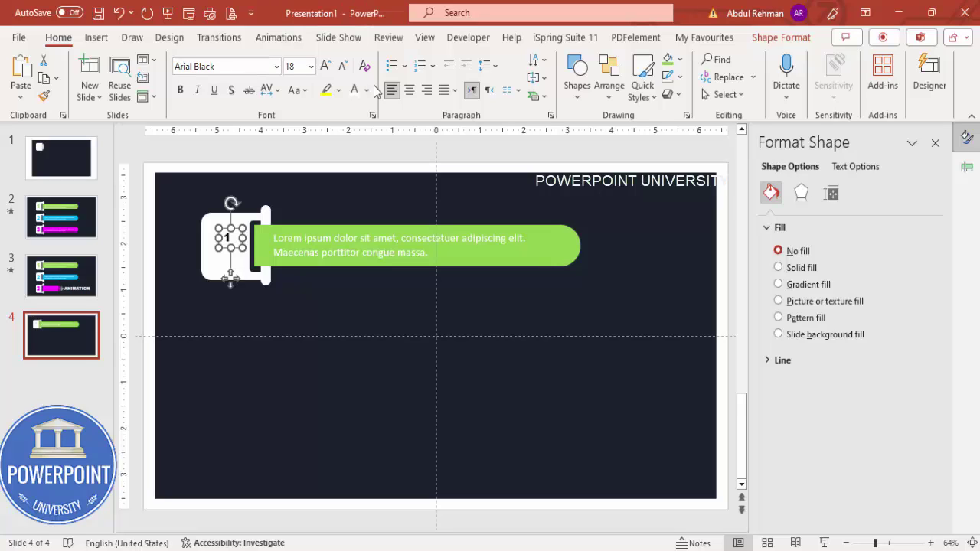
# Step: Centre the 1, enlarge it to 60 pt in light green, then select it with the tab
pyautogui.click(407, 91)
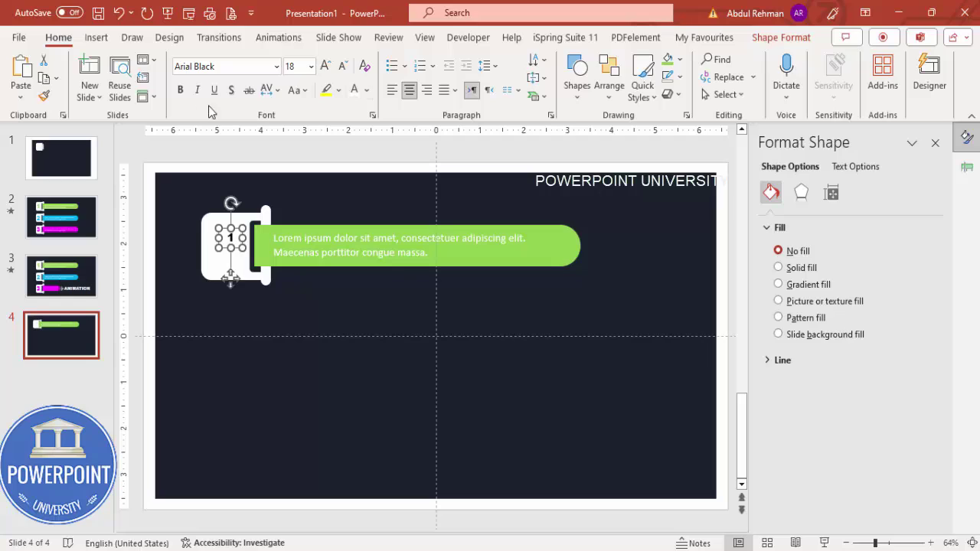
pyautogui.click(325, 67)
pyautogui.click(325, 66)
pyautogui.click(326, 66)
pyautogui.click(325, 67)
pyautogui.click(325, 66)
pyautogui.click(325, 67)
pyautogui.click(326, 67)
pyautogui.click(325, 67)
pyautogui.click(326, 67)
pyautogui.click(325, 66)
pyautogui.moveTo(245, 244); pyautogui.dragTo(240, 235)
pyautogui.click(366, 89)
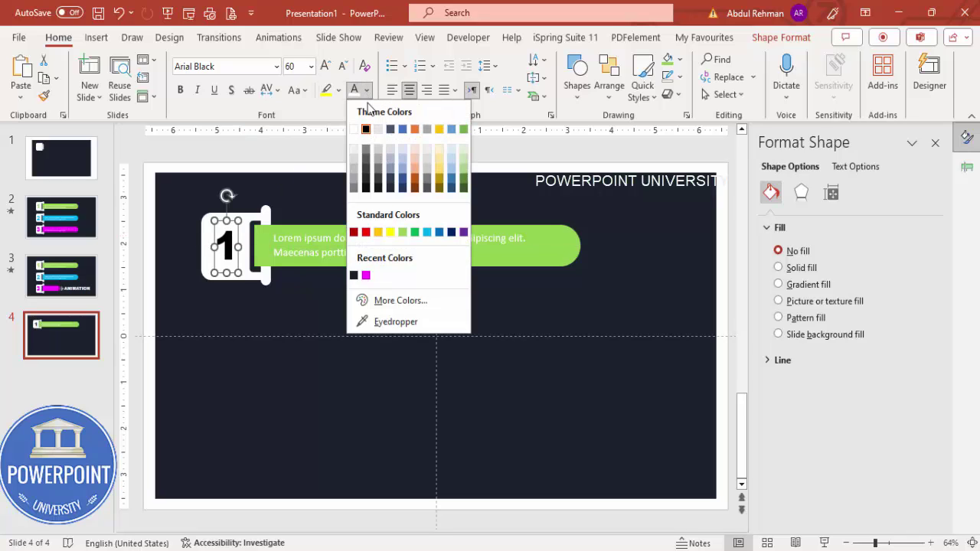
pyautogui.click(402, 232)
pyautogui.moveTo(157, 153); pyautogui.dragTo(285, 286)
# Step: Select the number 1 box and its white rounded tab, then group them with Ctrl+G
pyautogui.click(182, 159)
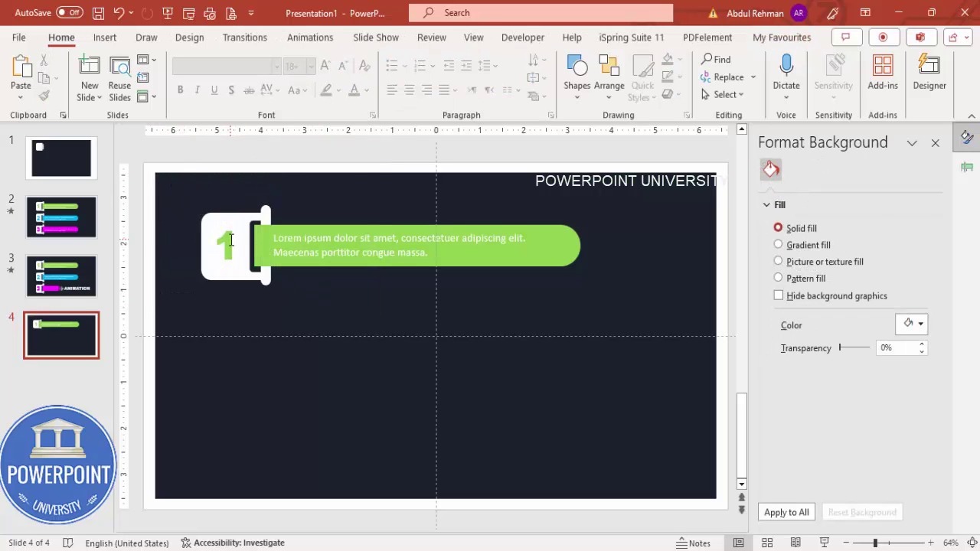
pyautogui.click(230, 240)
pyautogui.keyDown('shift'); pyautogui.click(247, 222); pyautogui.keyUp('shift')
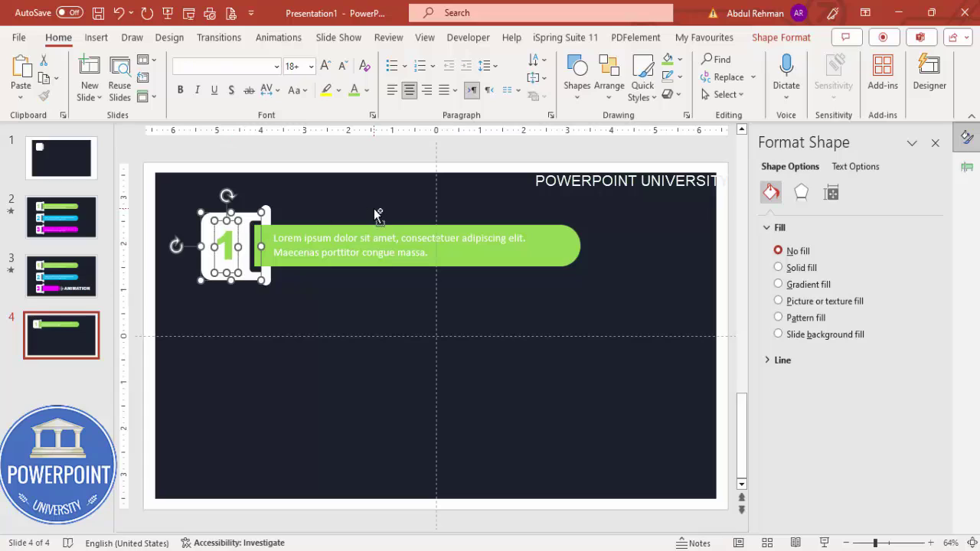
pyautogui.hotkey('ctrl', 'g')
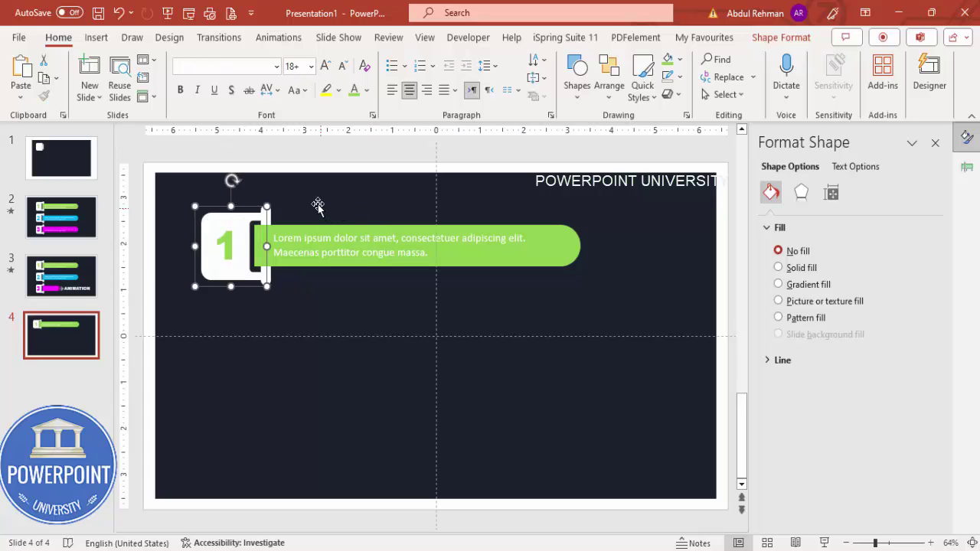
# Step: Marquee-select every shape in the first numbered row
pyautogui.click(278, 157)
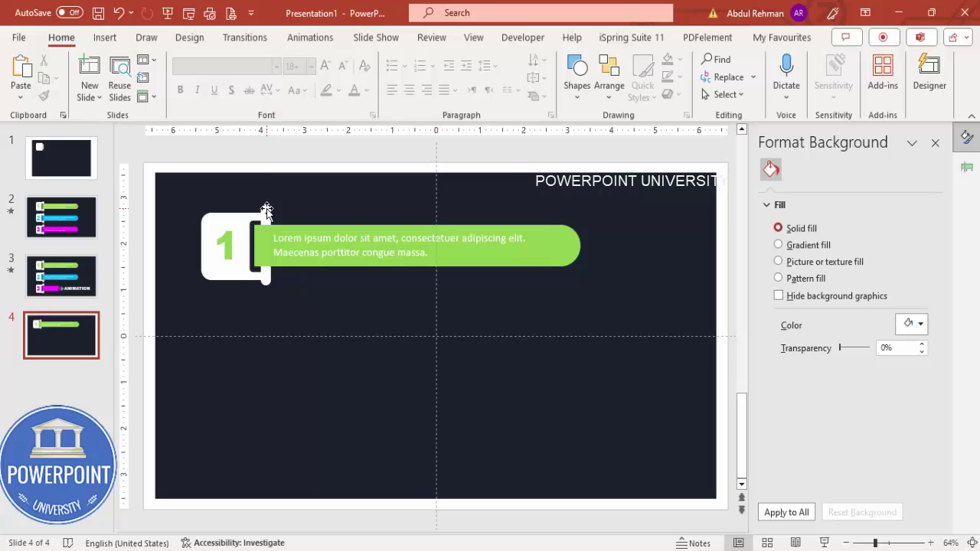
pyautogui.click(266, 214)
pyautogui.moveTo(171, 152); pyautogui.dragTo(622, 339)
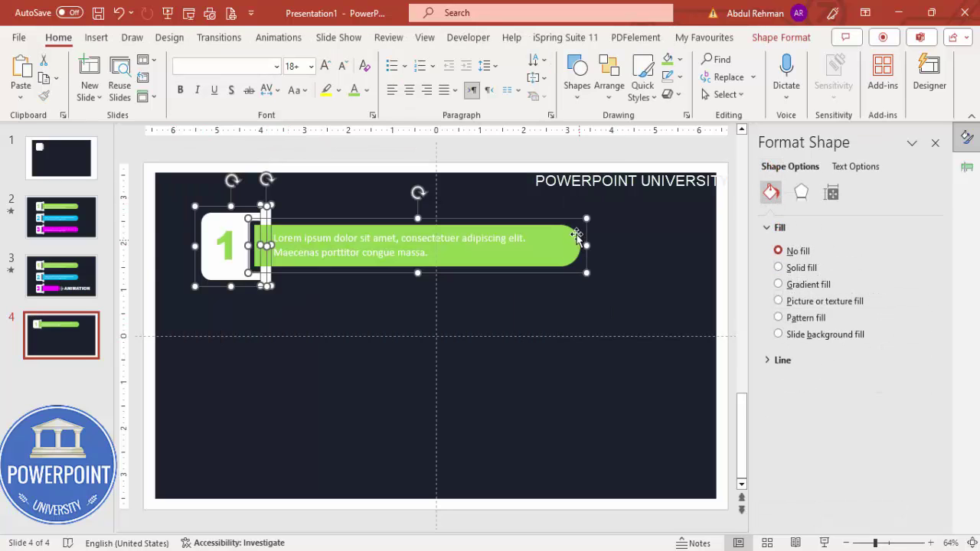
# Step: Duplicate the first row downward and change the copies' numbers to 2 and 3
pyautogui.moveTo(566, 250); pyautogui.dragTo(573, 425)
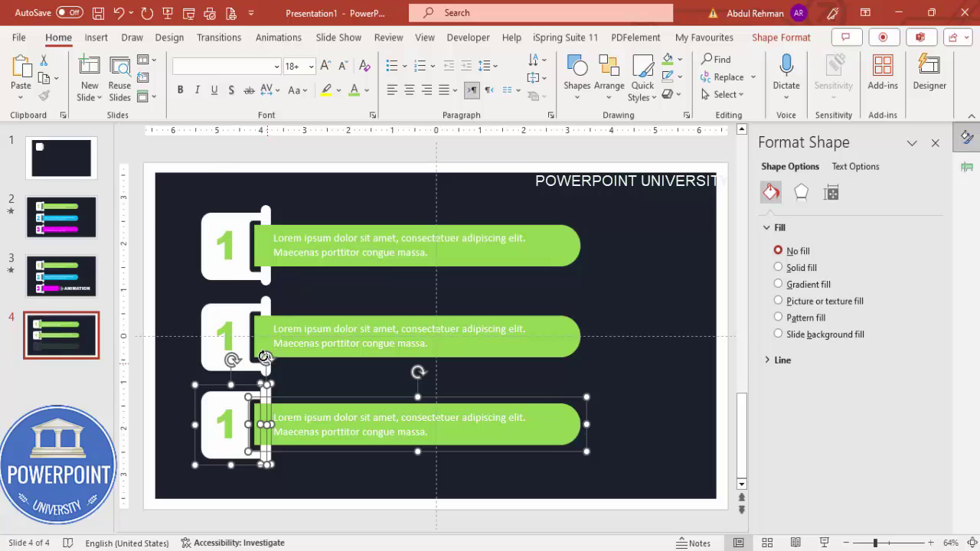
pyautogui.click(239, 329)
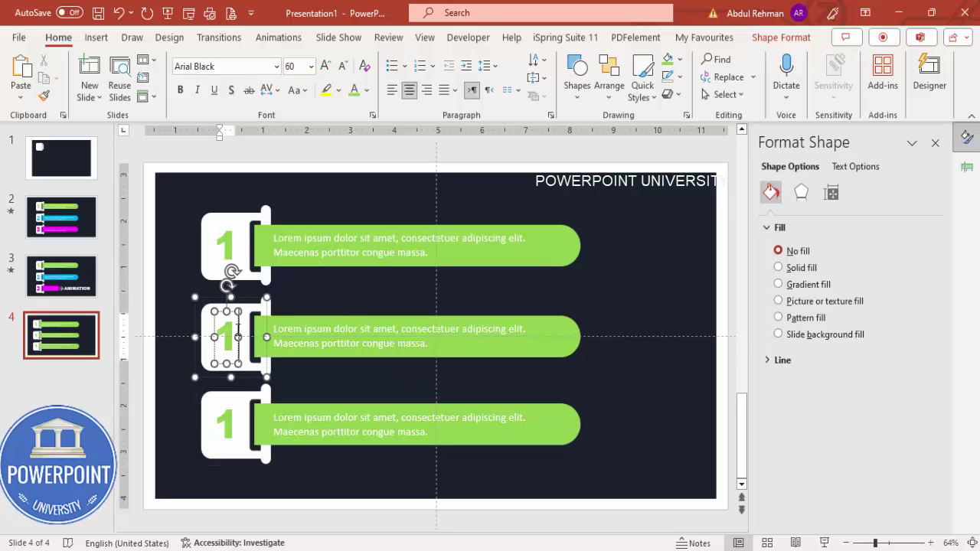
pyautogui.doubleClick(234, 334)
pyautogui.write('2')
pyautogui.doubleClick(231, 421)
pyautogui.write('3')
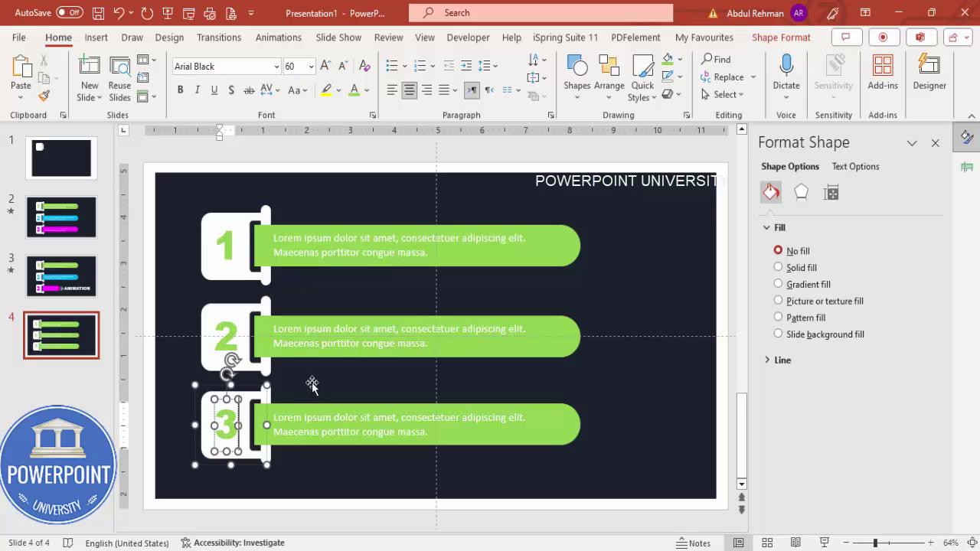
pyautogui.click(548, 325)
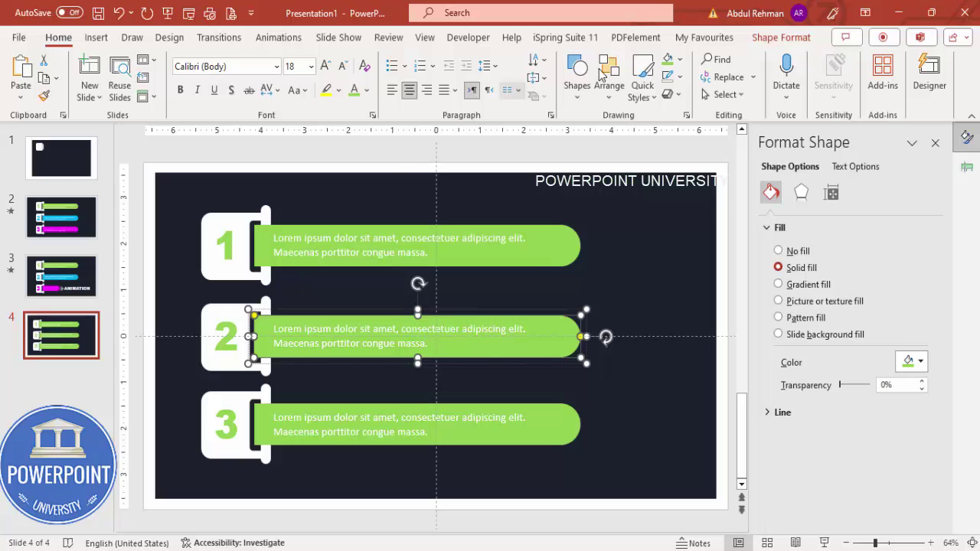
# Step: Fill the second row's bar Light Blue from Shape Fill
pyautogui.click(768, 38)
pyautogui.click(372, 59)
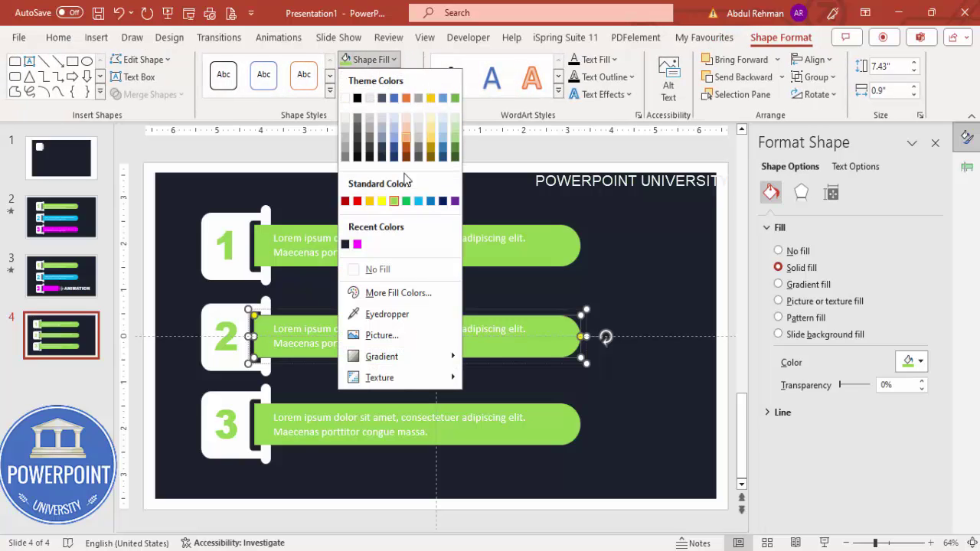
pyautogui.click(418, 201)
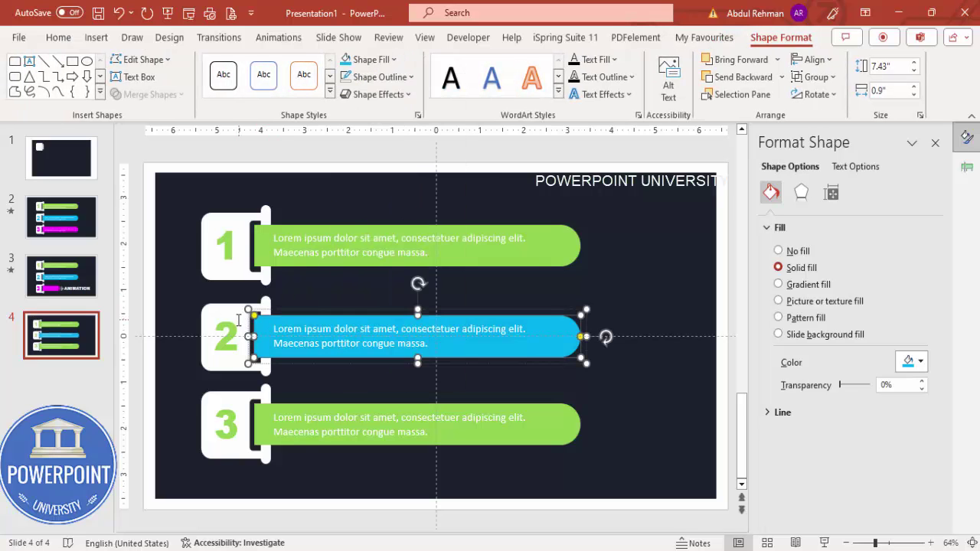
# Step: Fill the third row's bar magenta from Recent Colors
pyautogui.click(552, 417)
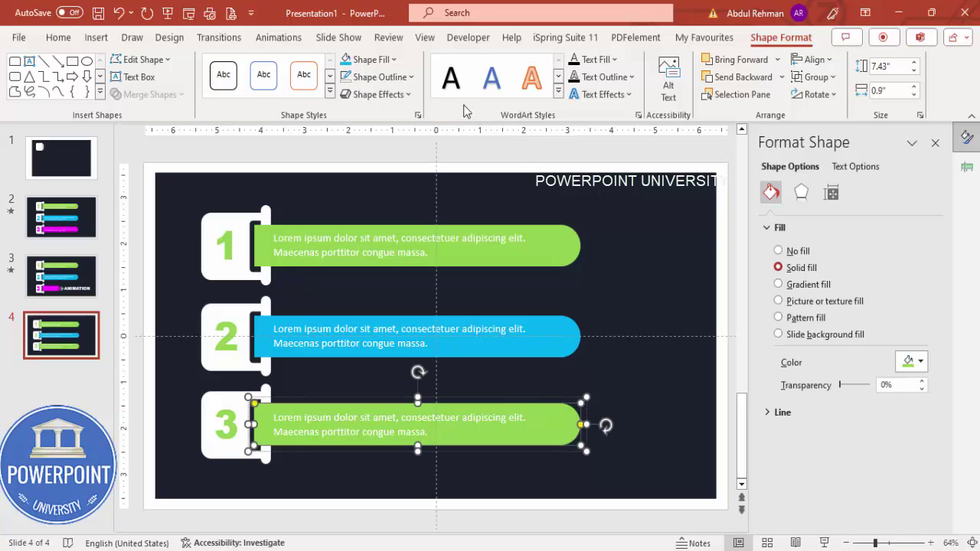
pyautogui.click(371, 59)
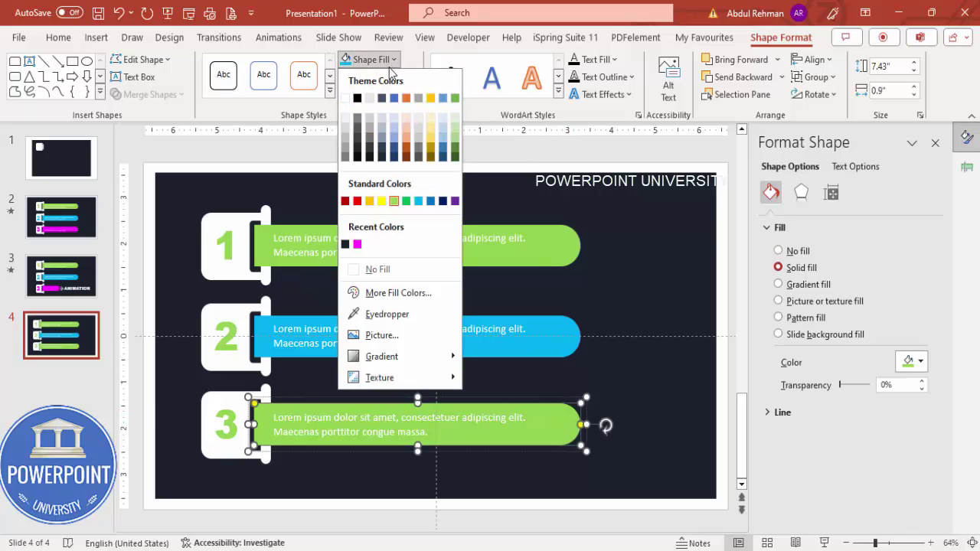
pyautogui.click(358, 244)
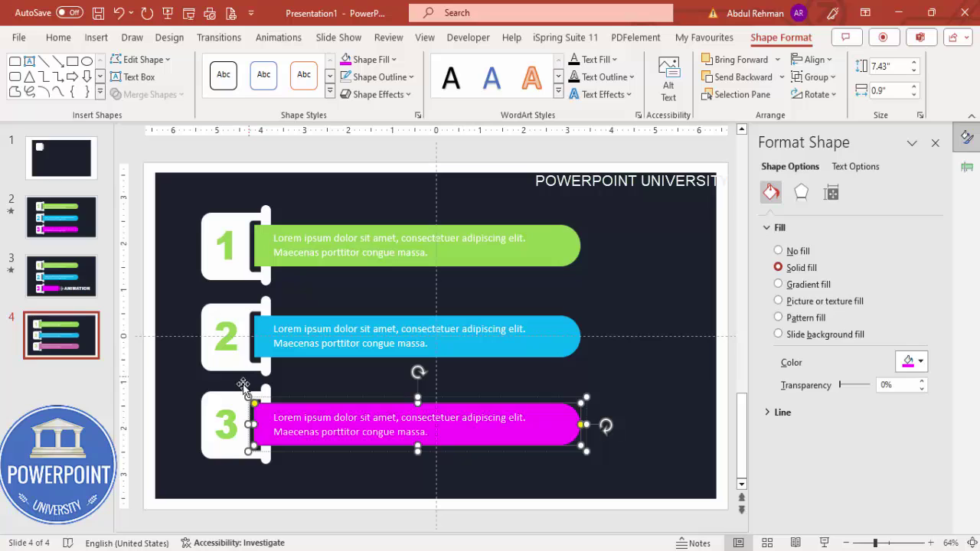
pyautogui.click(236, 417)
pyautogui.click(238, 417)
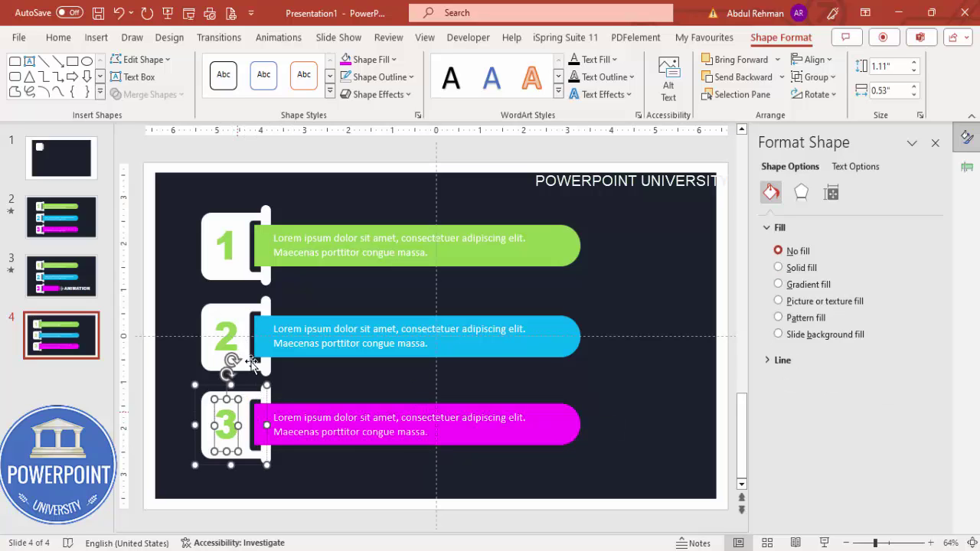
# Step: Set the number 3's font colour to magenta from Recent Colors
pyautogui.click(58, 37)
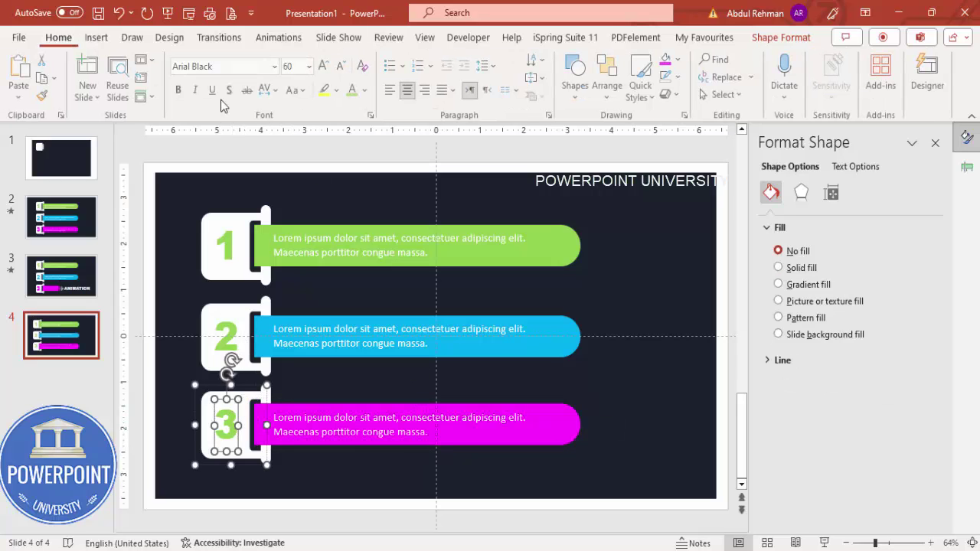
pyautogui.click(365, 90)
pyautogui.click(356, 278)
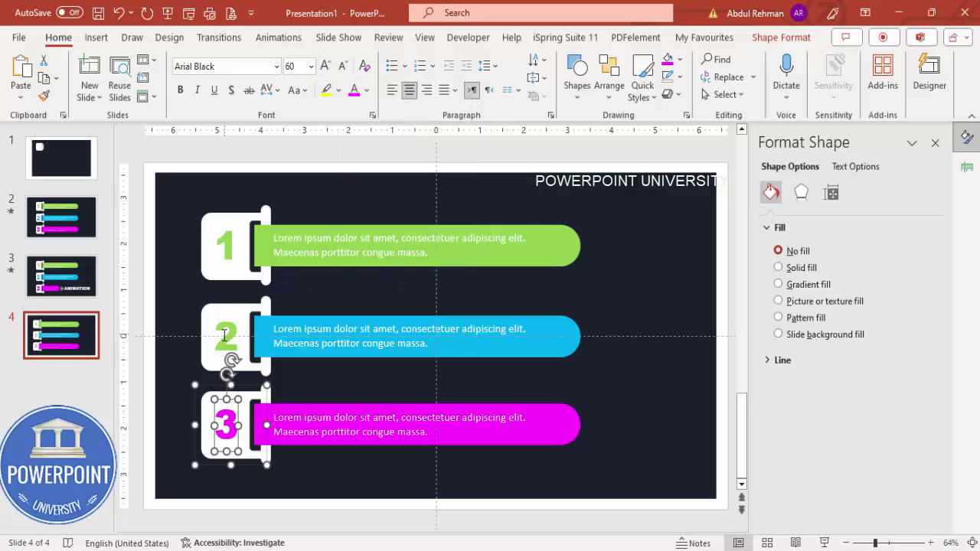
# Step: Set the number 2's font colour to light blue
pyautogui.click(242, 322)
pyautogui.click(239, 325)
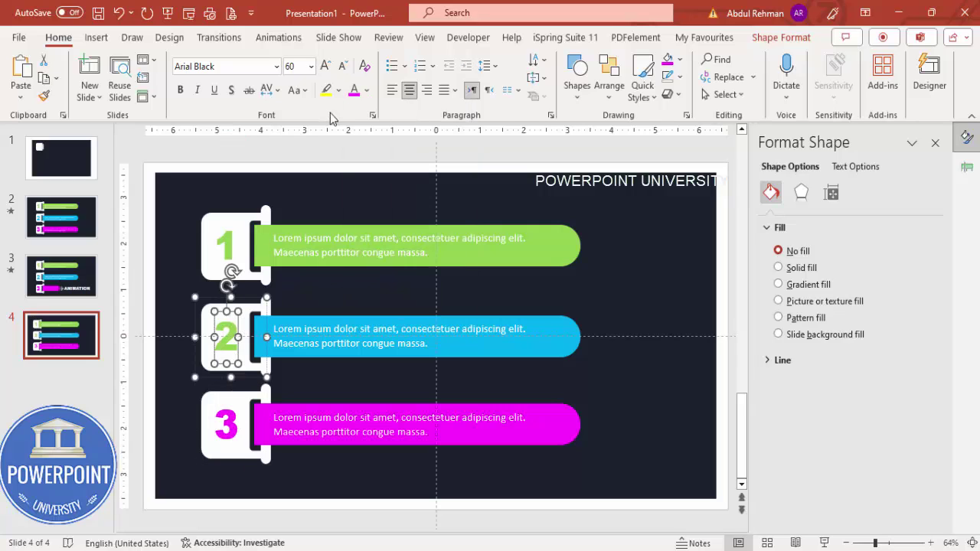
pyautogui.click(368, 90)
pyautogui.click(427, 230)
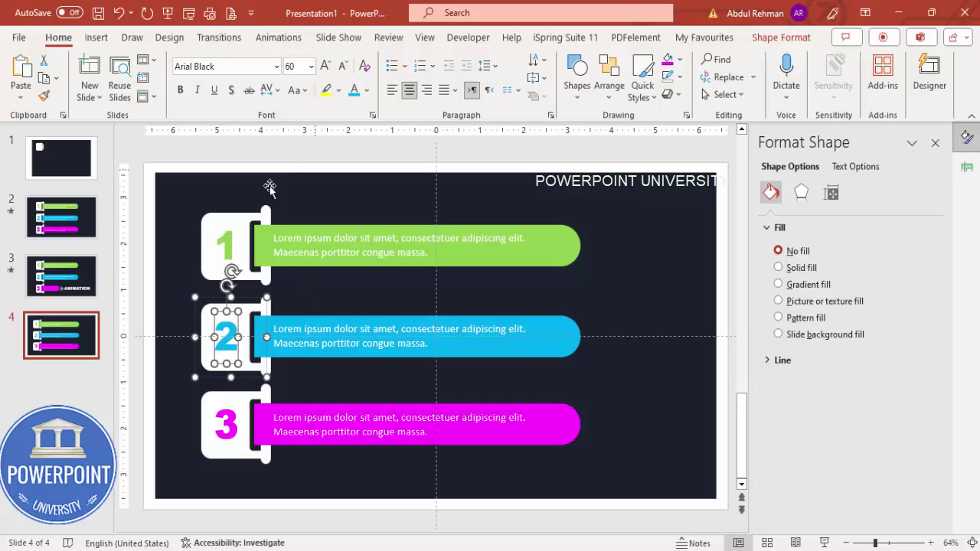
pyautogui.click(214, 158)
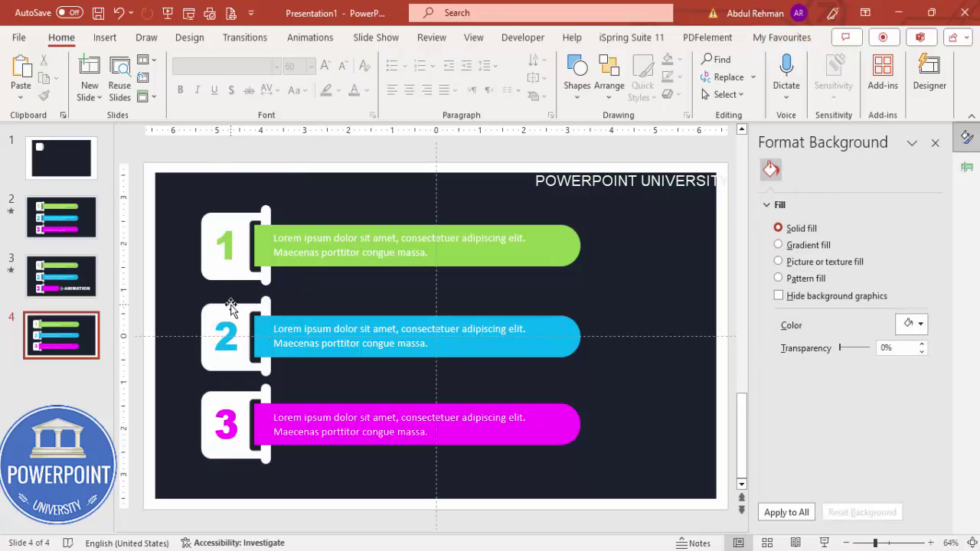
pyautogui.click(223, 228)
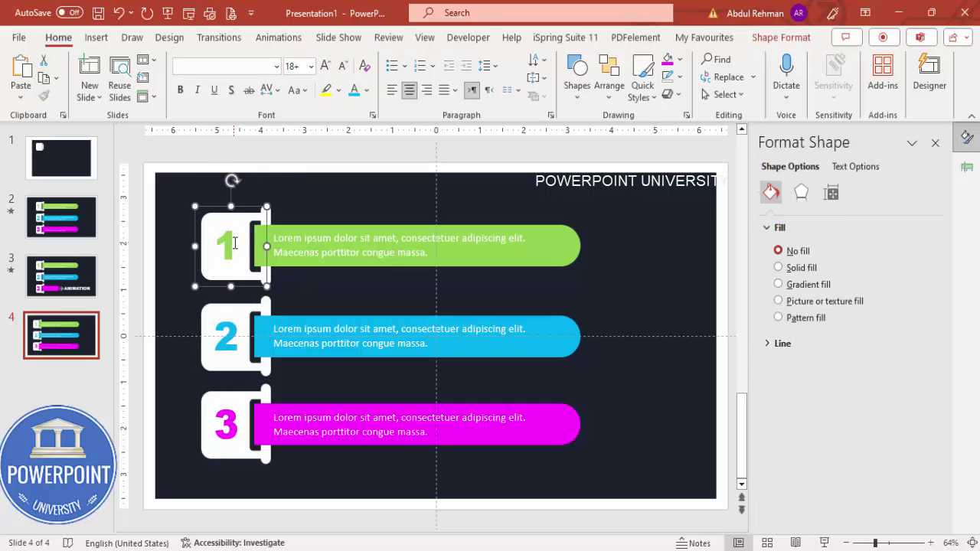
# Step: Bring the three numbered tab boxes to the front of the stacking order
pyautogui.keyDown('shift'); pyautogui.click(232, 309); pyautogui.keyUp('shift')
pyautogui.keyDown('shift'); pyautogui.click(244, 402); pyautogui.keyUp('shift')
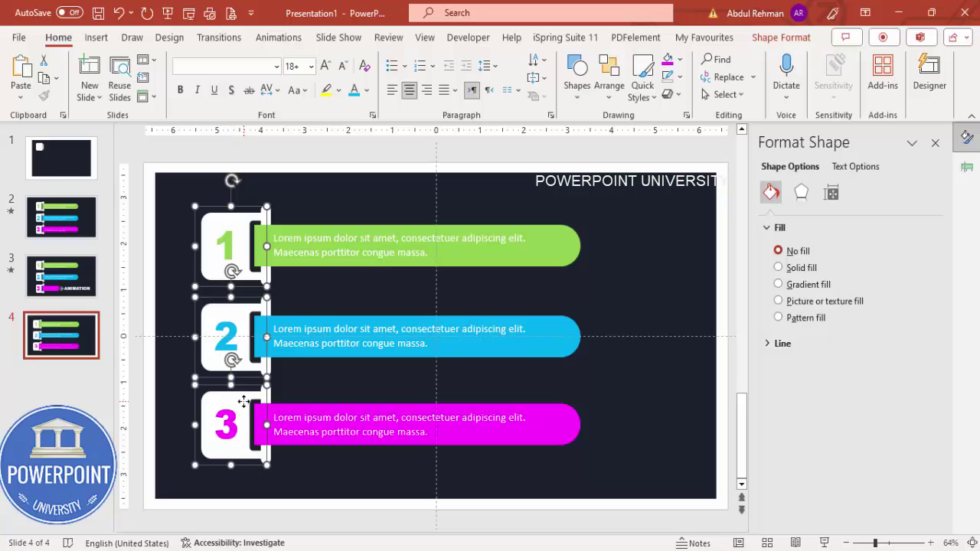
pyautogui.click(781, 37)
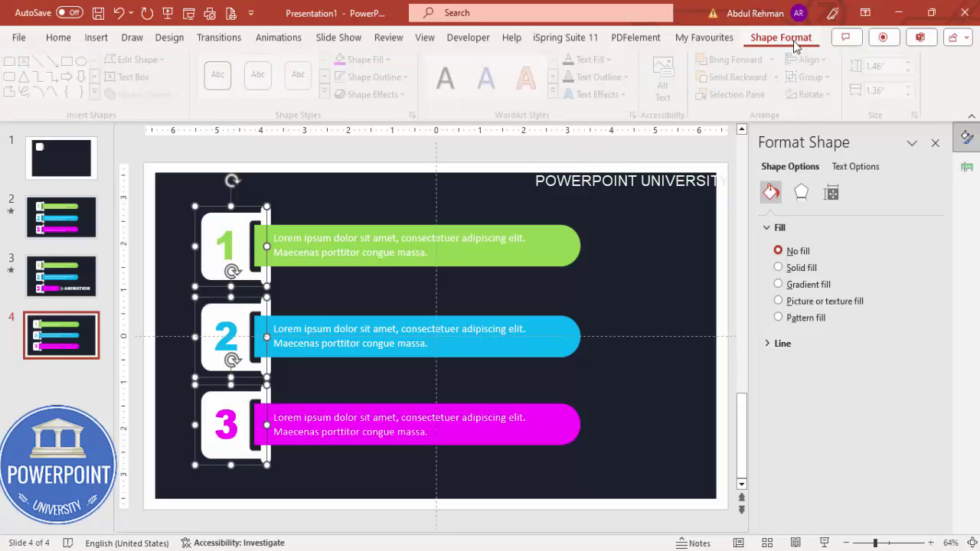
pyautogui.click(777, 59)
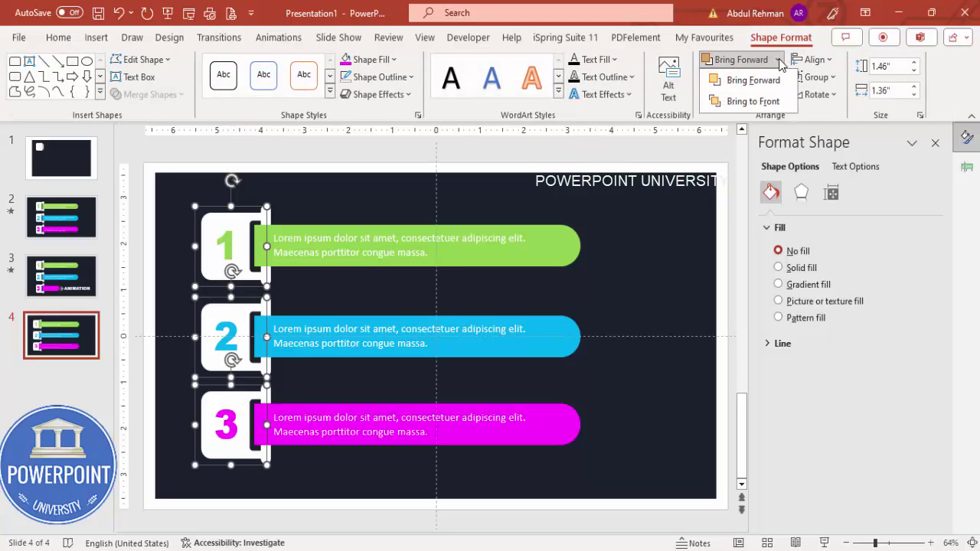
pyautogui.click(746, 97)
# Step: Select the green, blue and magenta text bars together
pyautogui.click(569, 165)
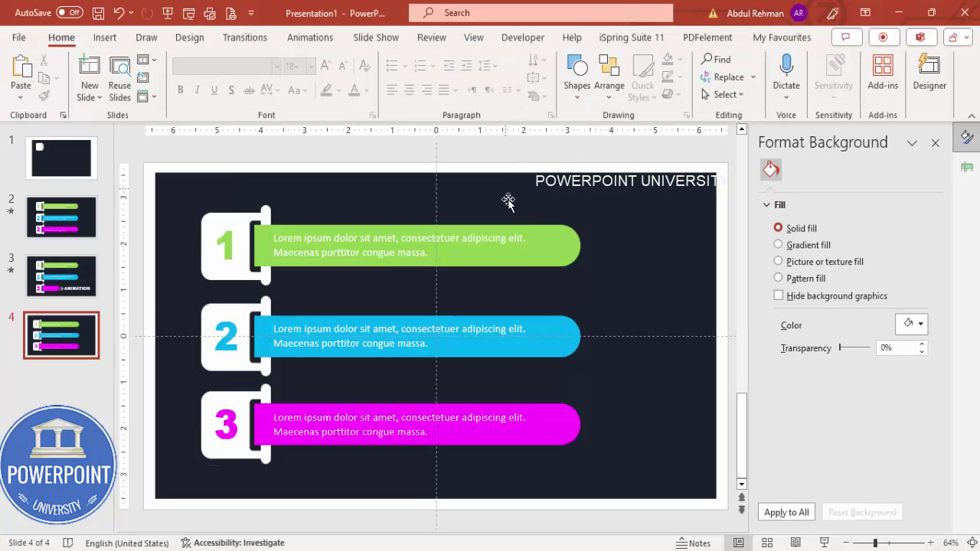
pyautogui.click(560, 241)
pyautogui.keyDown('shift'); pyautogui.click(558, 341); pyautogui.keyUp('shift')
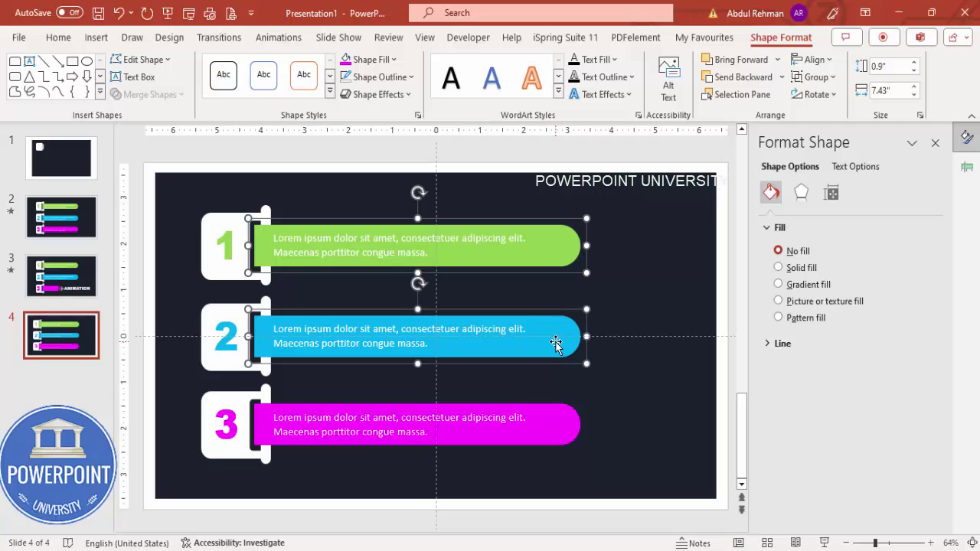
pyautogui.keyDown('shift'); pyautogui.click(557, 420); pyautogui.keyUp('shift')
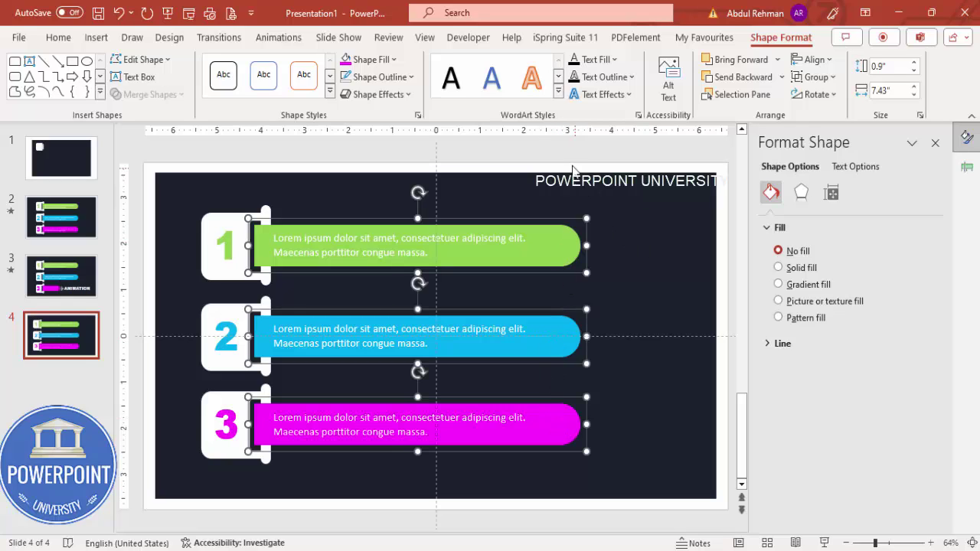
pyautogui.click(263, 222)
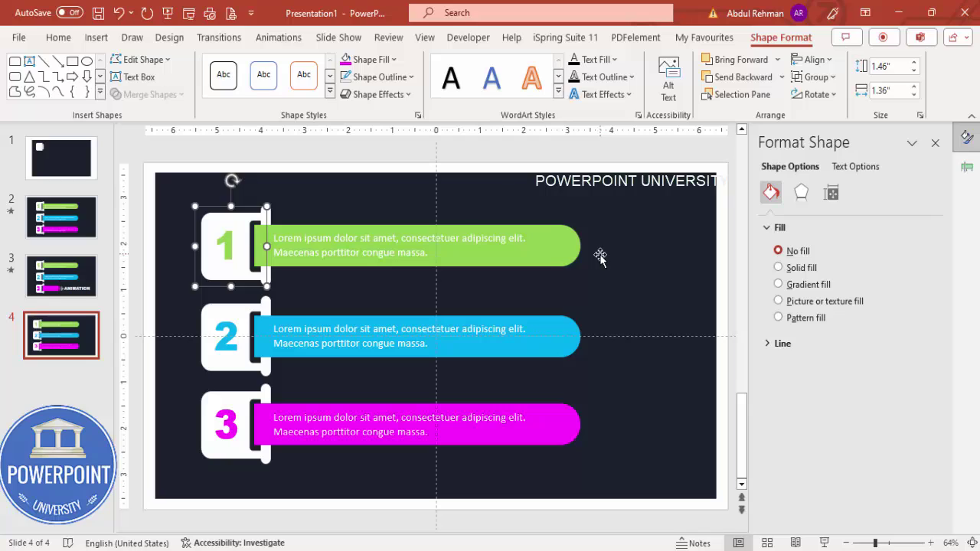
pyautogui.click(561, 248)
pyautogui.keyDown('shift'); pyautogui.click(566, 340); pyautogui.keyUp('shift')
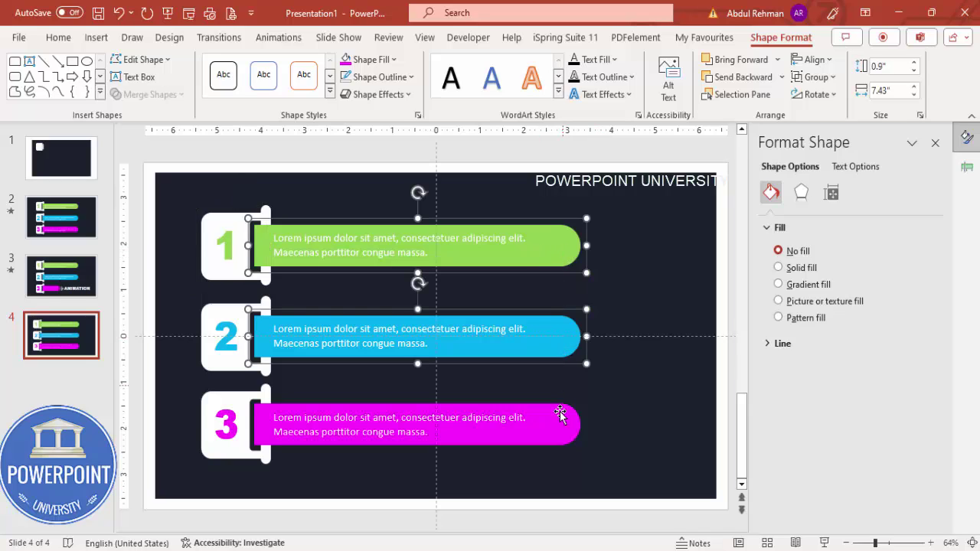
pyautogui.keyDown('shift'); pyautogui.click(560, 418); pyautogui.keyUp('shift')
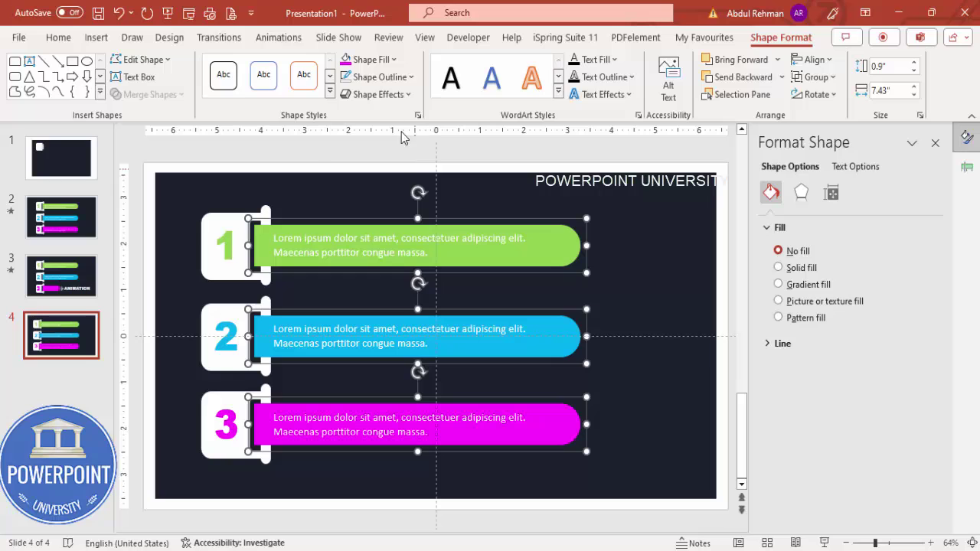
# Step: Open the Animation Pane and apply the Peek In entrance effect to the three bars
pyautogui.click(279, 38)
pyautogui.click(689, 61)
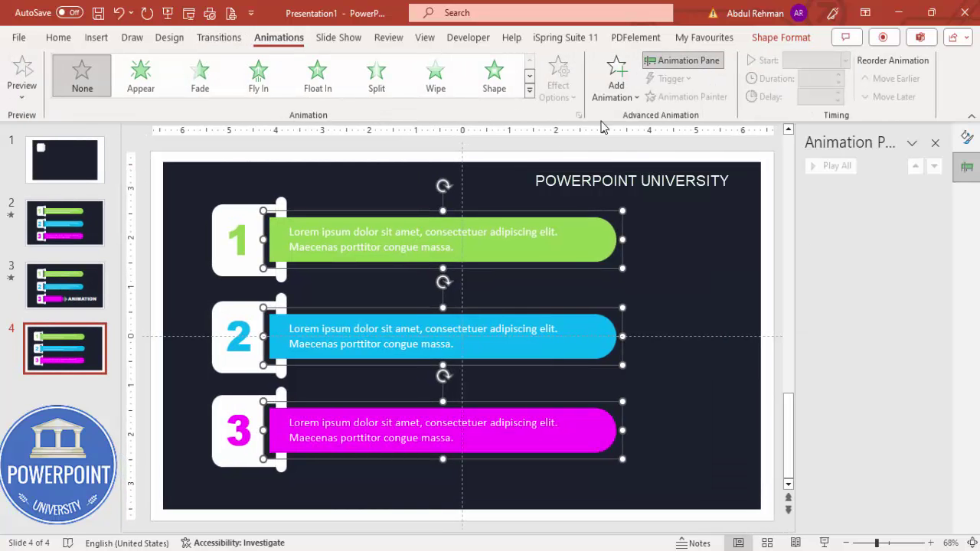
pyautogui.click(618, 76)
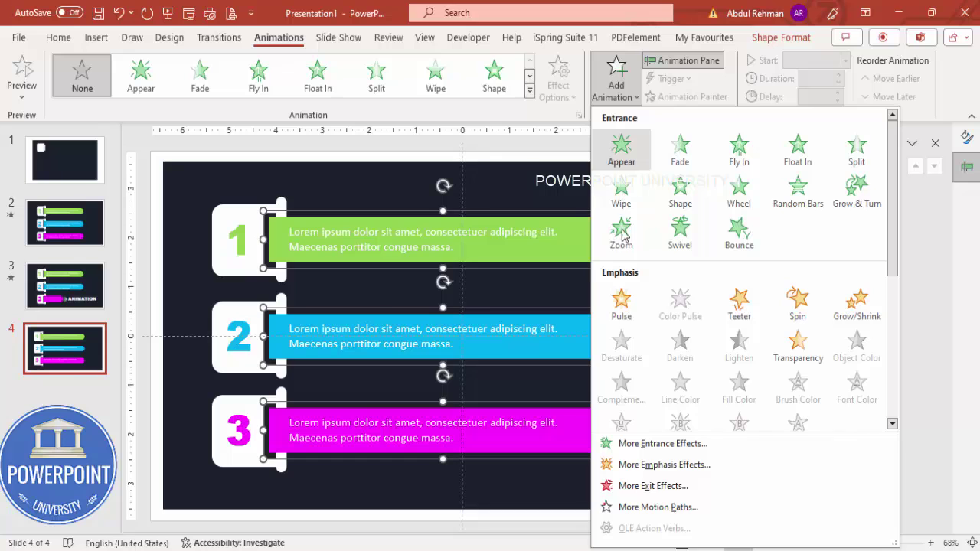
pyautogui.click(644, 444)
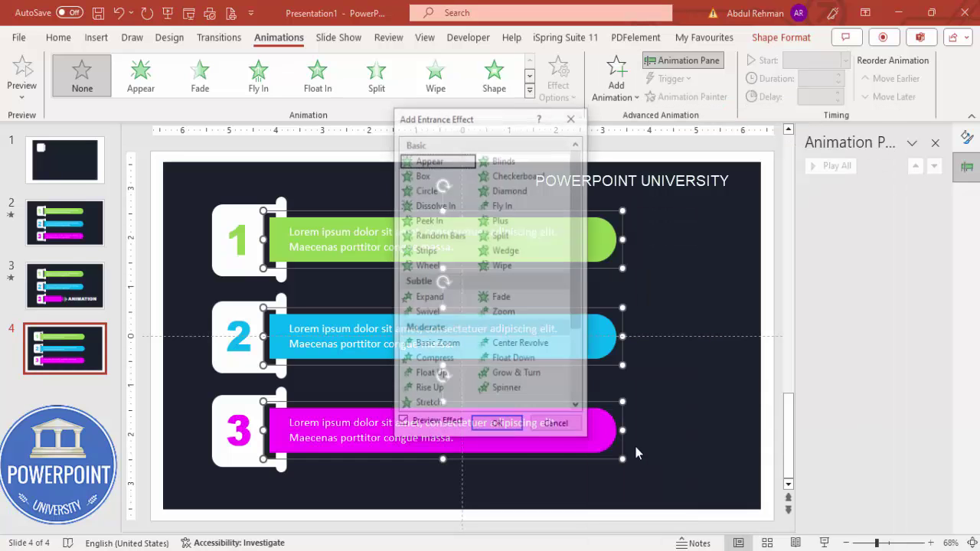
pyautogui.click(433, 219)
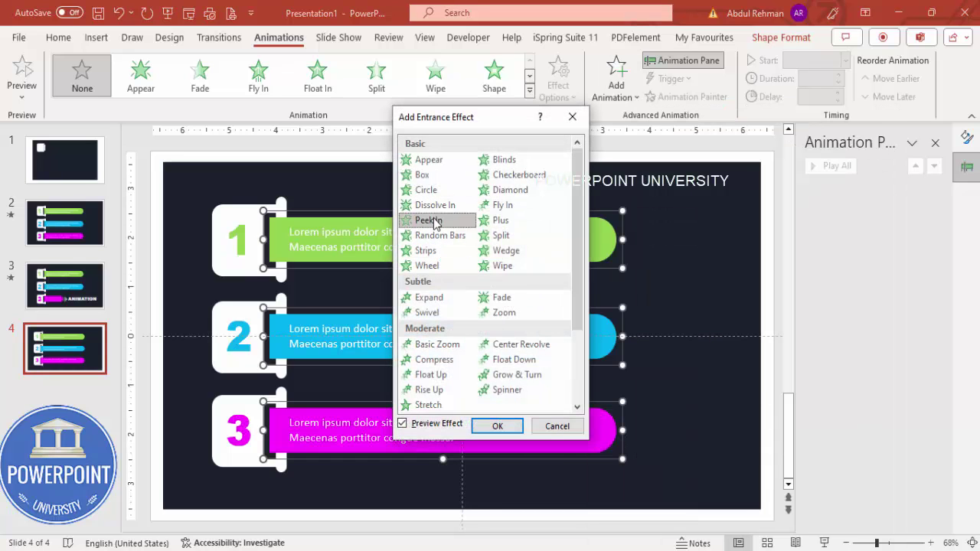
pyautogui.click(515, 426)
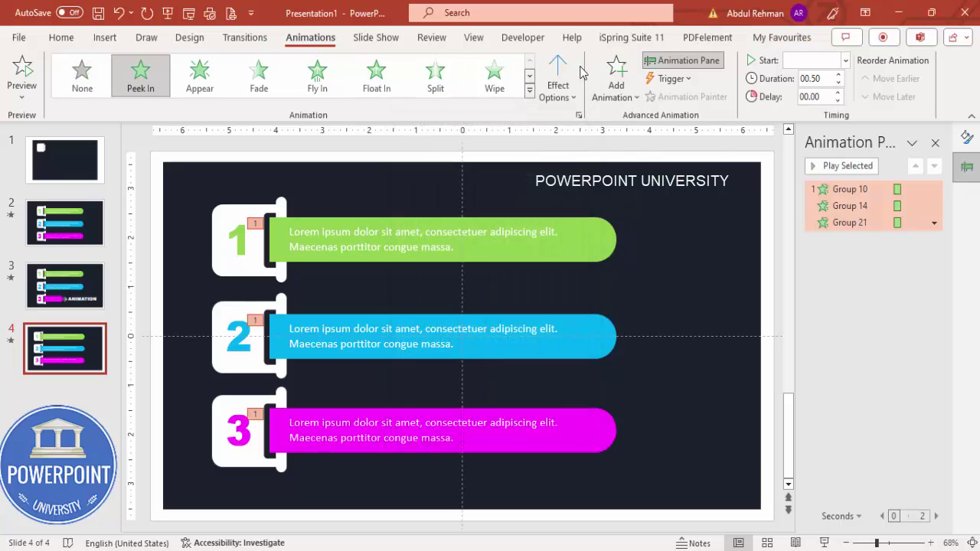
# Step: Set the Peek In effect option to From Left and preview with Play All
pyautogui.click(557, 84)
pyautogui.click(602, 183)
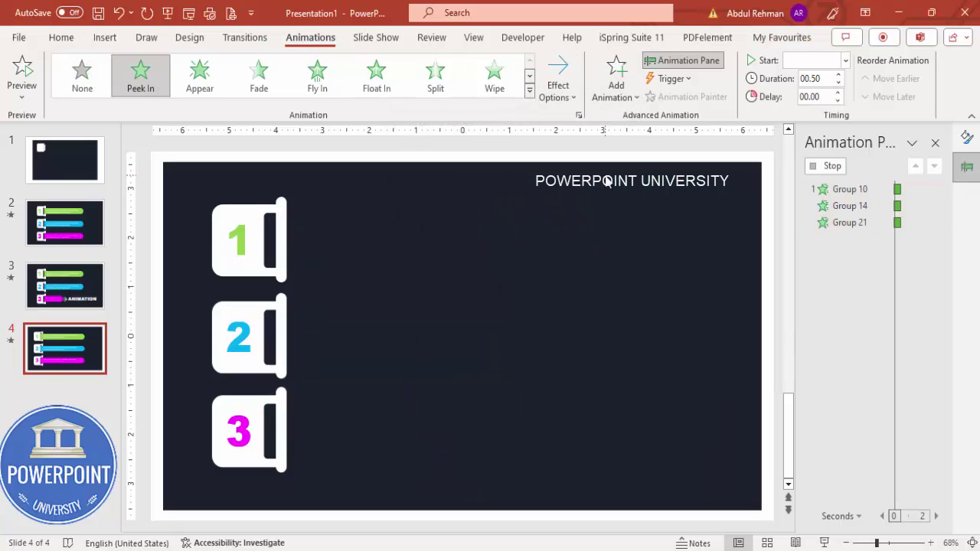
pyautogui.click(561, 142)
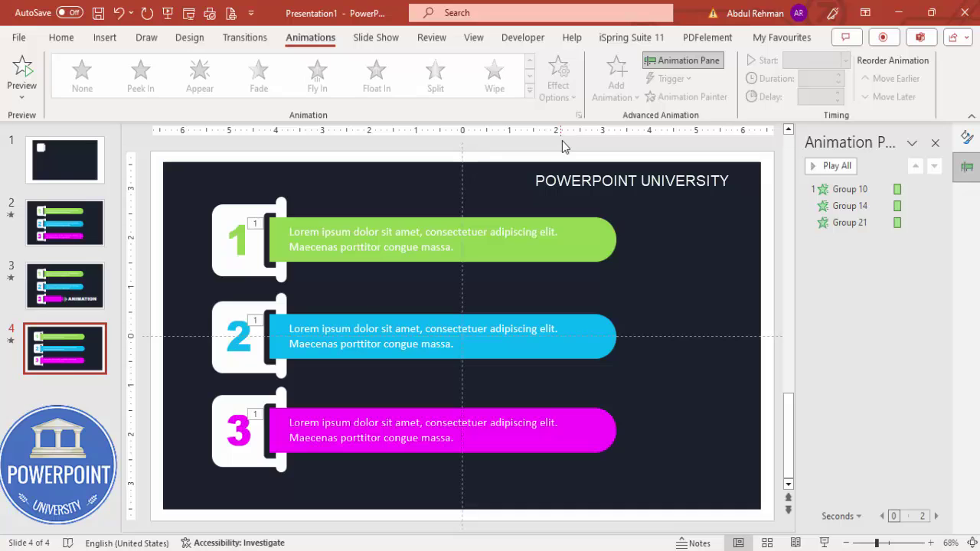
pyautogui.click(833, 166)
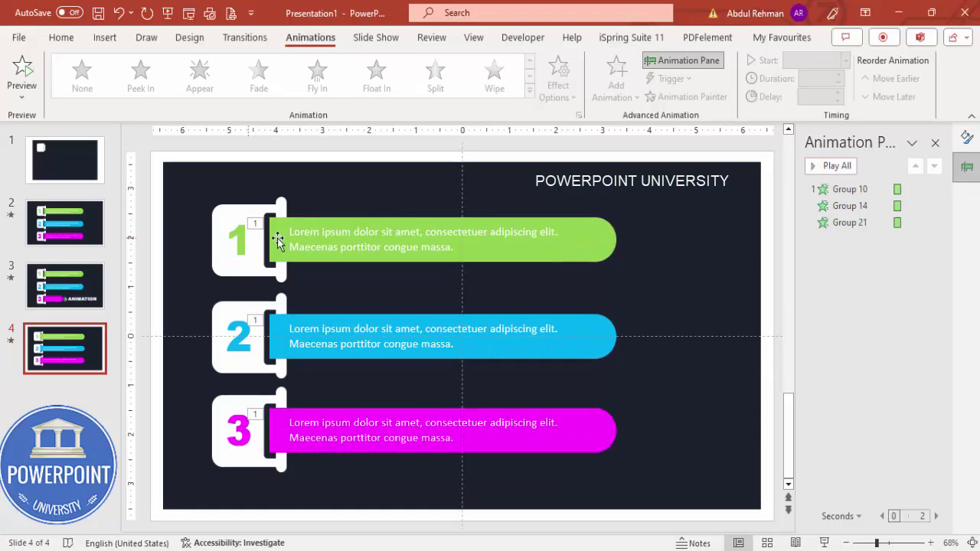
pyautogui.click(602, 228)
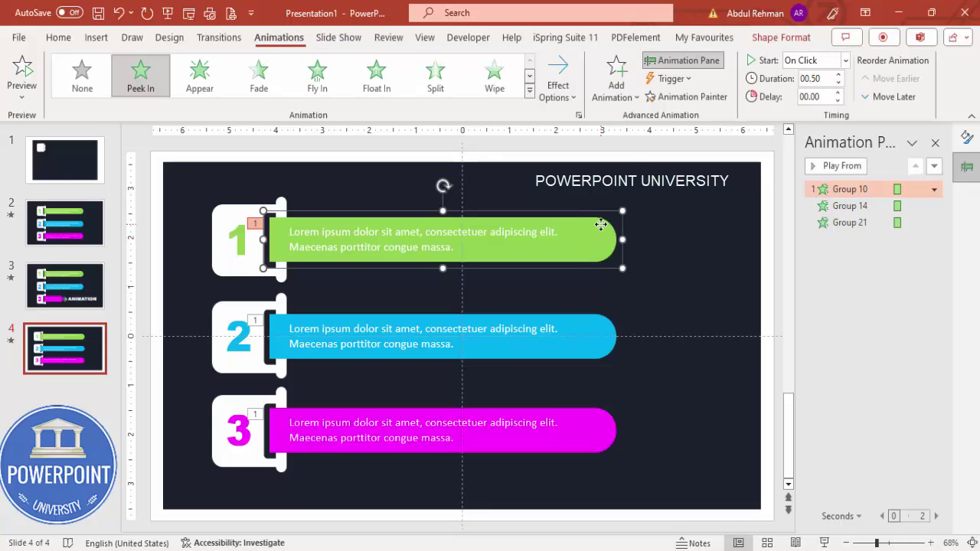